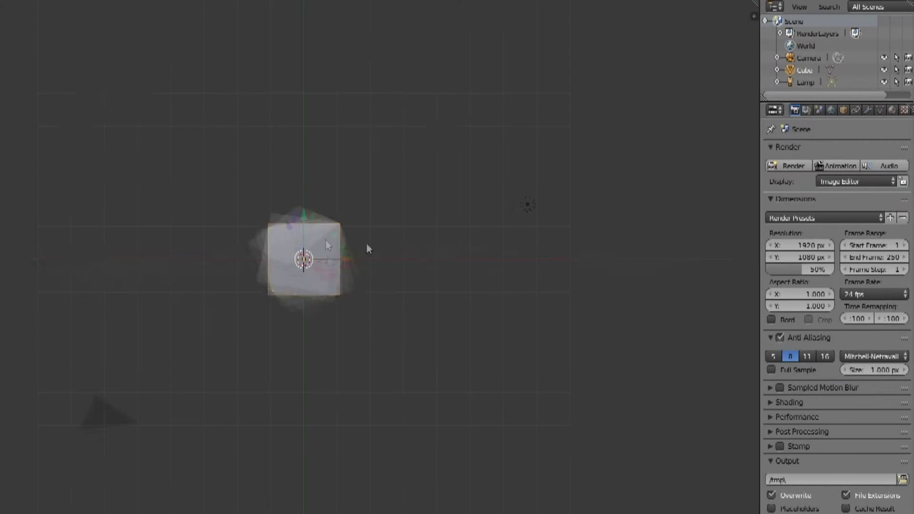
Add a new plane mesh to the scene as the hull's starting shape.
key(shift+a)
click(321, 233)
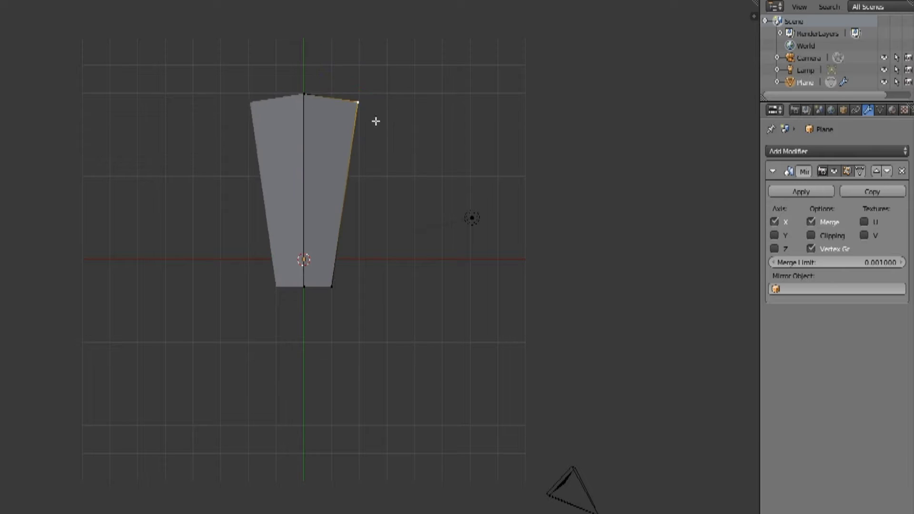
Add an edge loop across the plane and push its outer vertex out along X.
key(g)
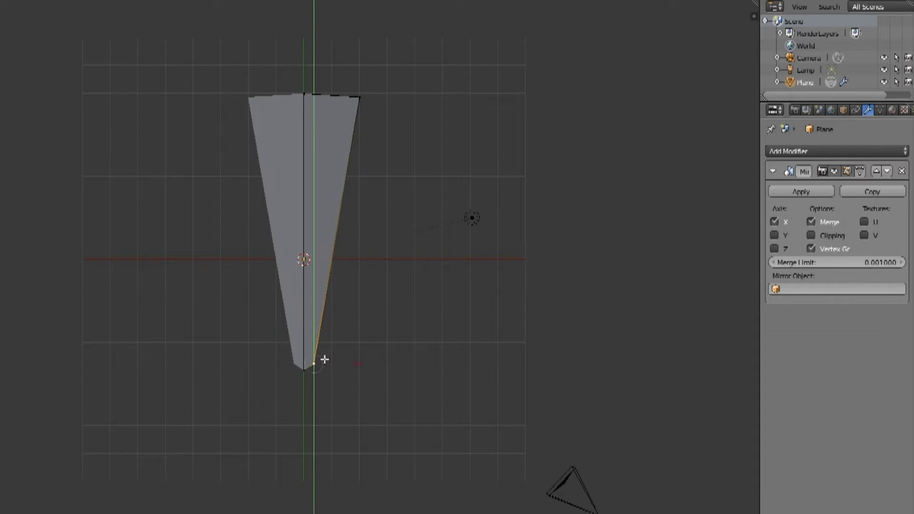
click(333, 205)
key(s)
key(x)
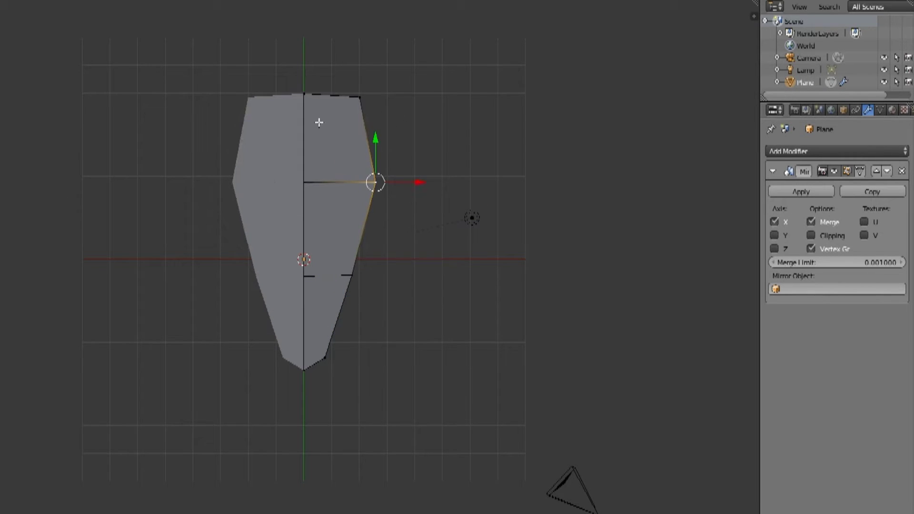
Stretch the whole half along Y into a longer, pointed hull outline.
key(a)
key(s)
key(y)
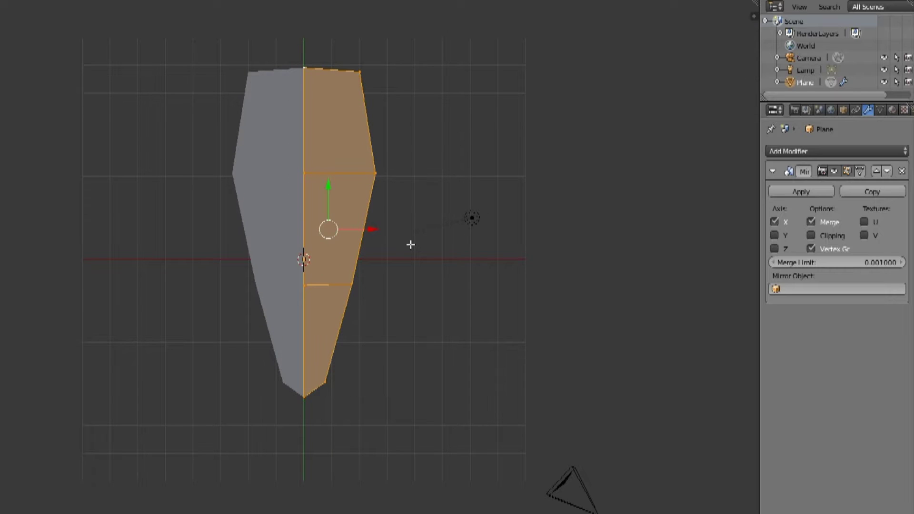
alt+right_click(364, 114)
key(KP_1)
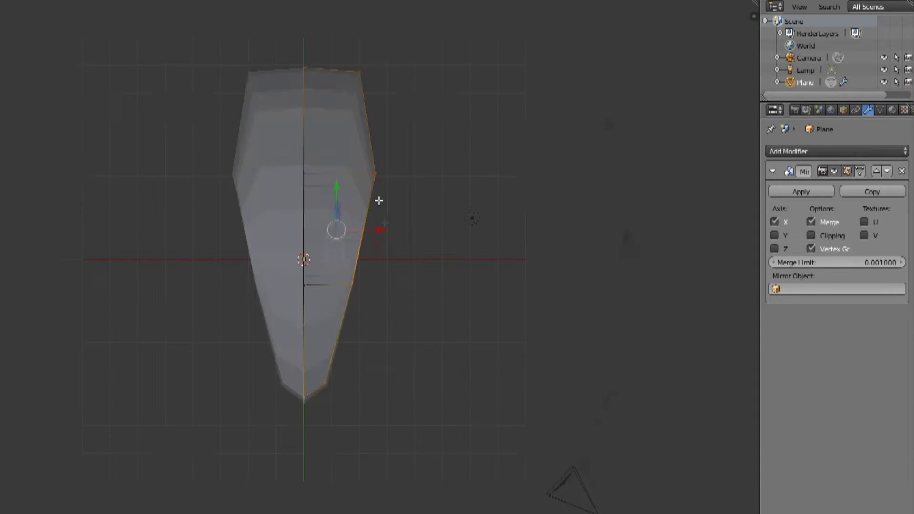
Extrude the hull outline and scale it inward to form an inset rim.
middle_drag(337, 226, 439, 230)
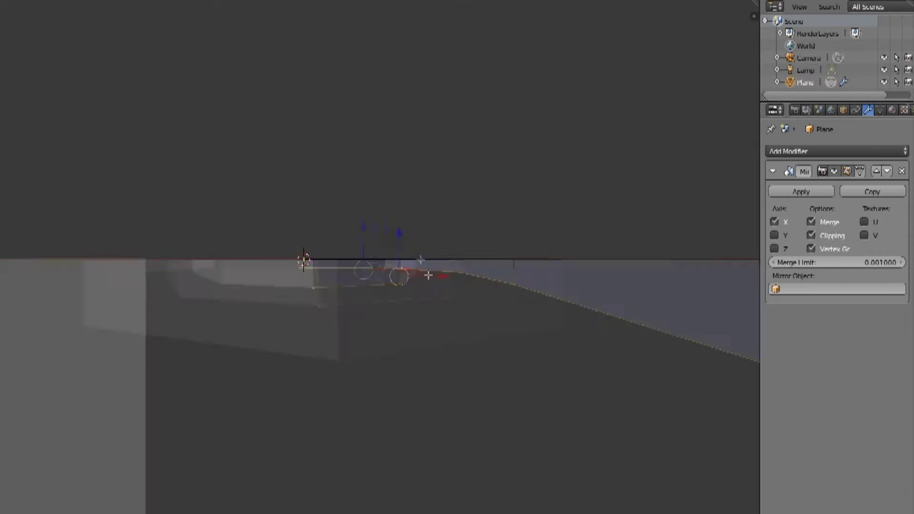
scroll(401, 298, down, 3)
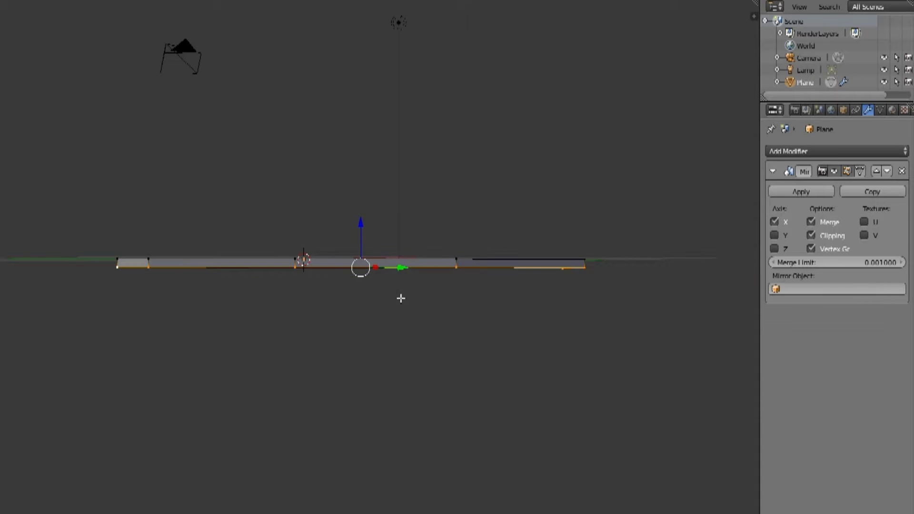
key(KP_7)
key(e)
key(s)
click(377, 275)
scroll(380, 94, up, 4)
shift+middle_drag(380, 94, 401, 148)
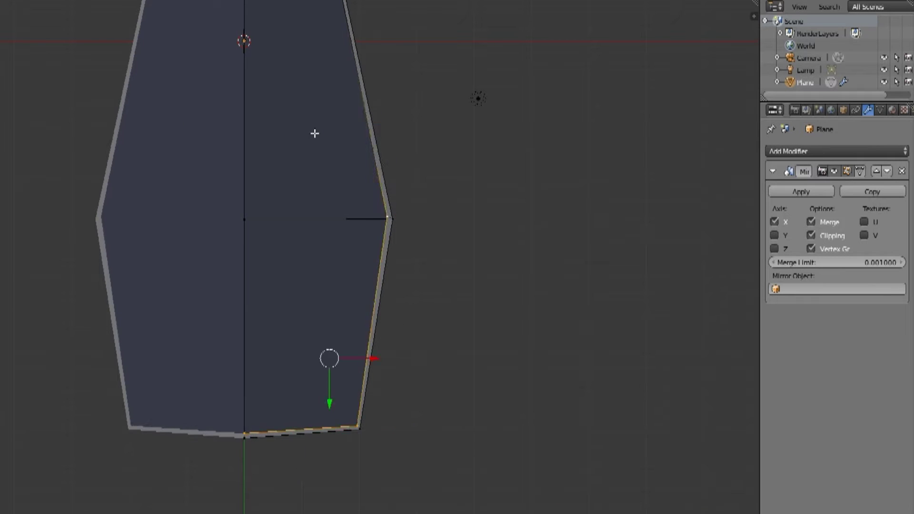
Pull the hull's bottom edge down into a curve deepening toward one end.
key(KP_3)
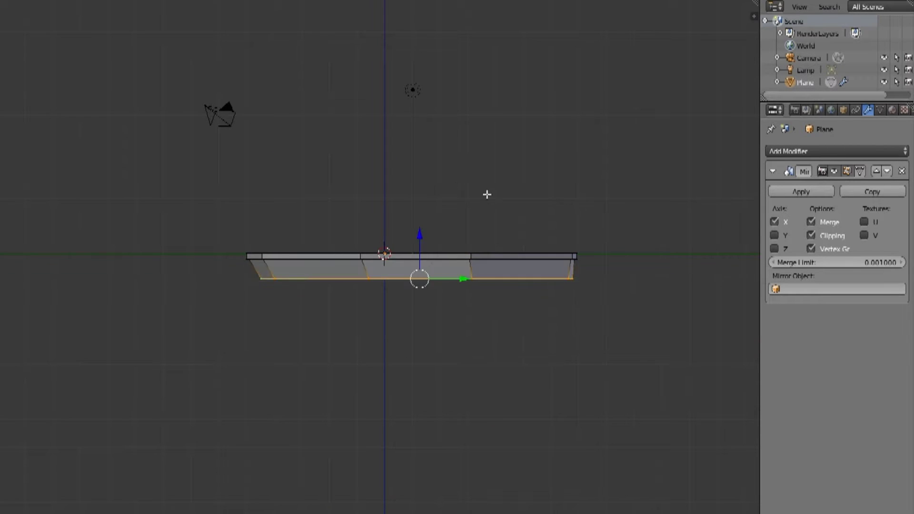
key(KP_1)
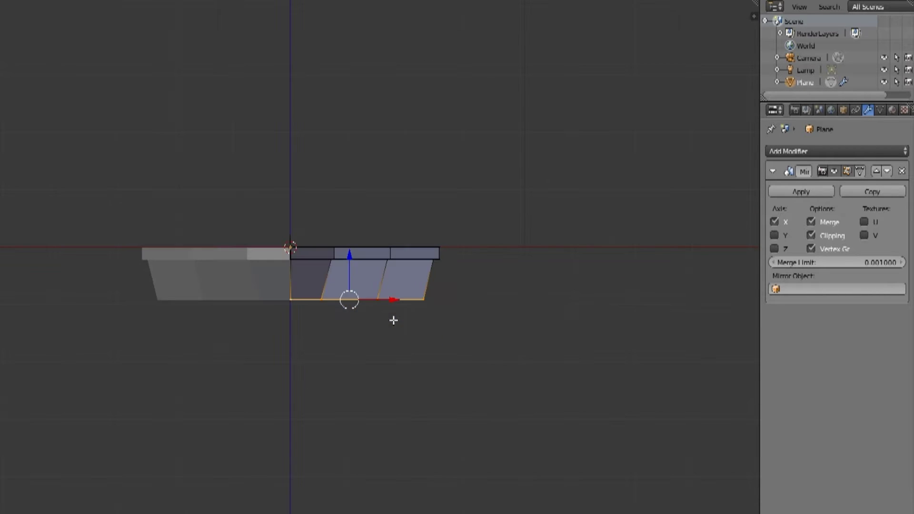
drag(448, 253, 506, 292)
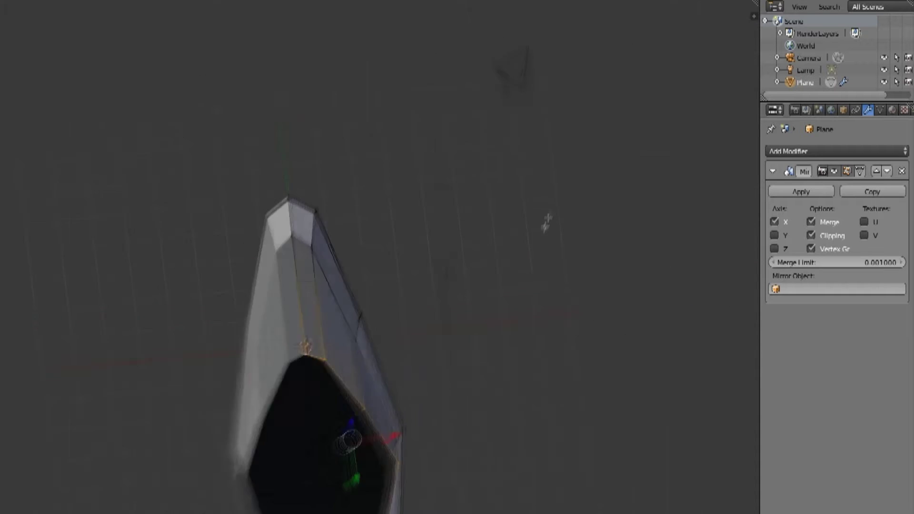
middle_drag(418, 326, 343, 338)
key(w)
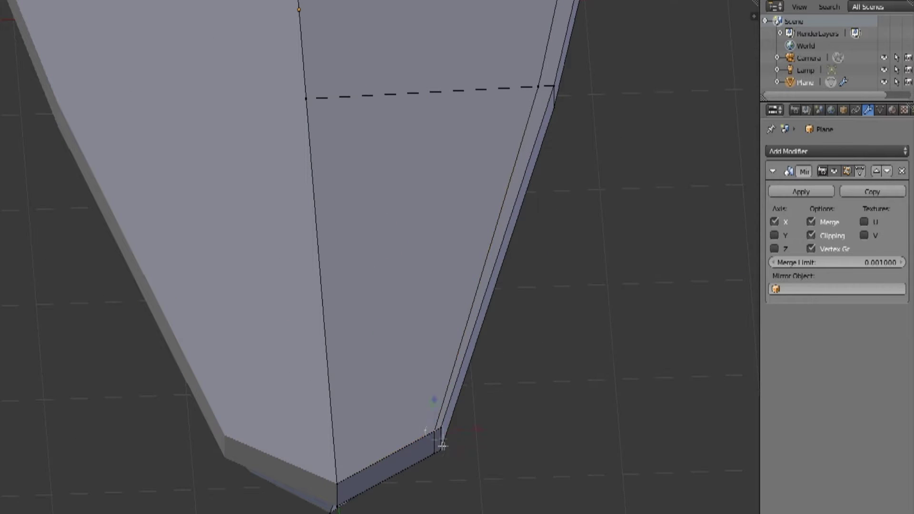
key(w)
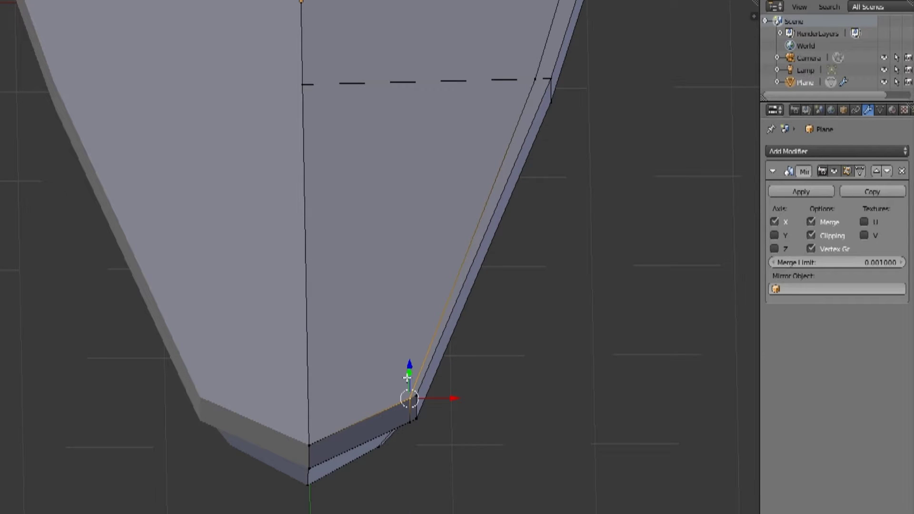
Edge-slide the selected loop toward the hull's outer edge to tighten the rim corners.
key(w)
click(352, 399)
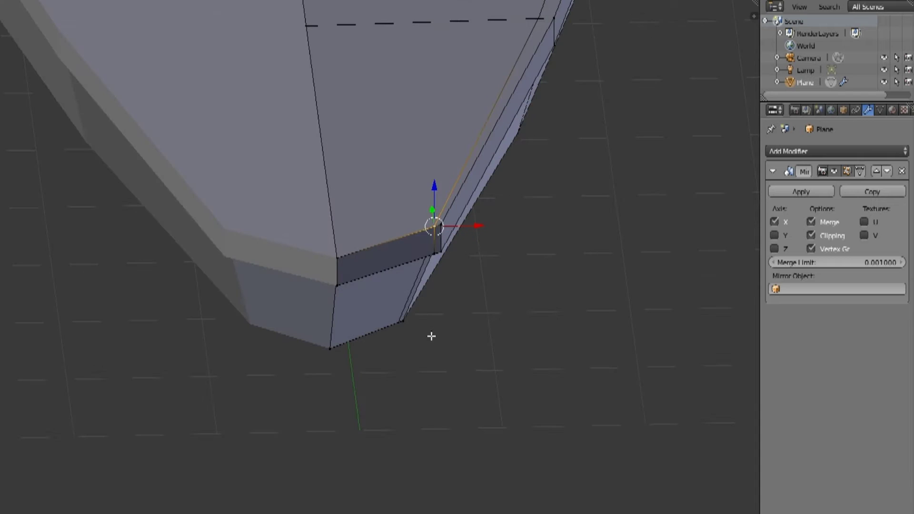
key(w)
key(ctrl+e)
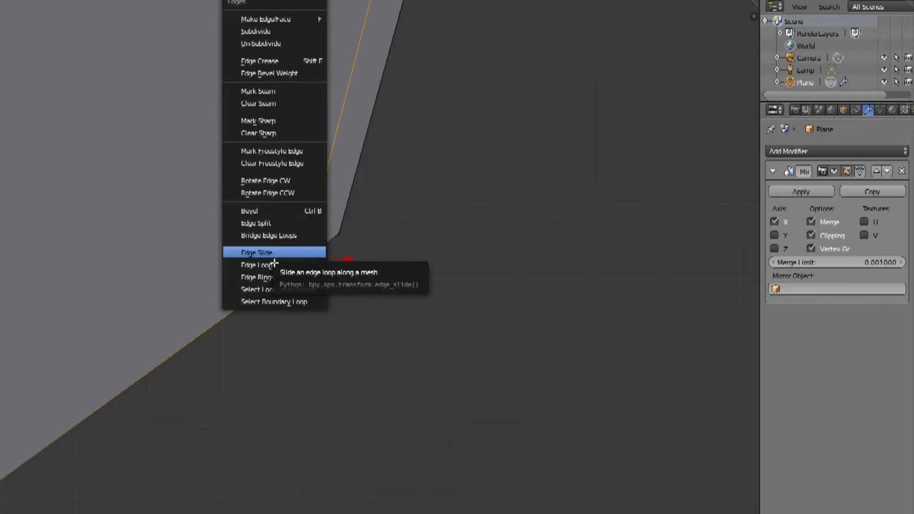
click(273, 257)
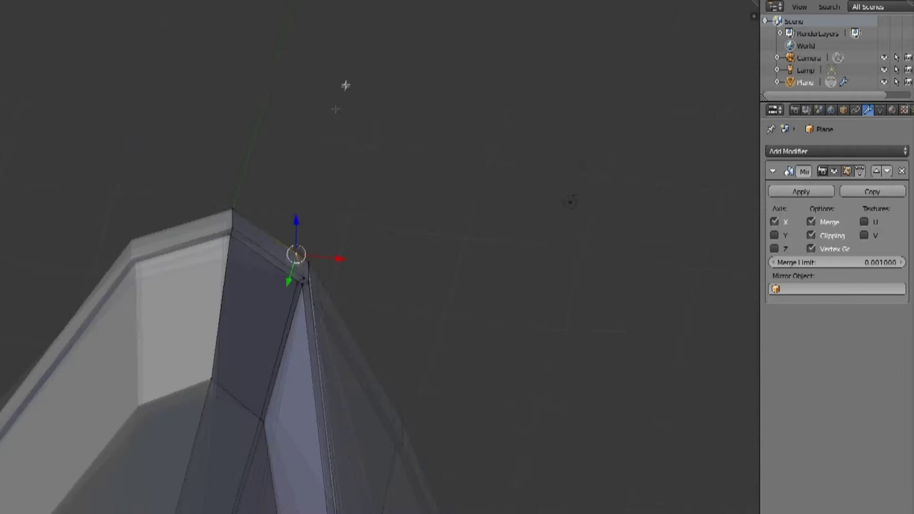
mouse_move(312, 267)
middle_down()
mouse_move(321, 287)
mouse_move(351, 241)
mouse_move(293, 302)
mouse_move(331, 452)
mouse_move(392, 90)
middle_up()
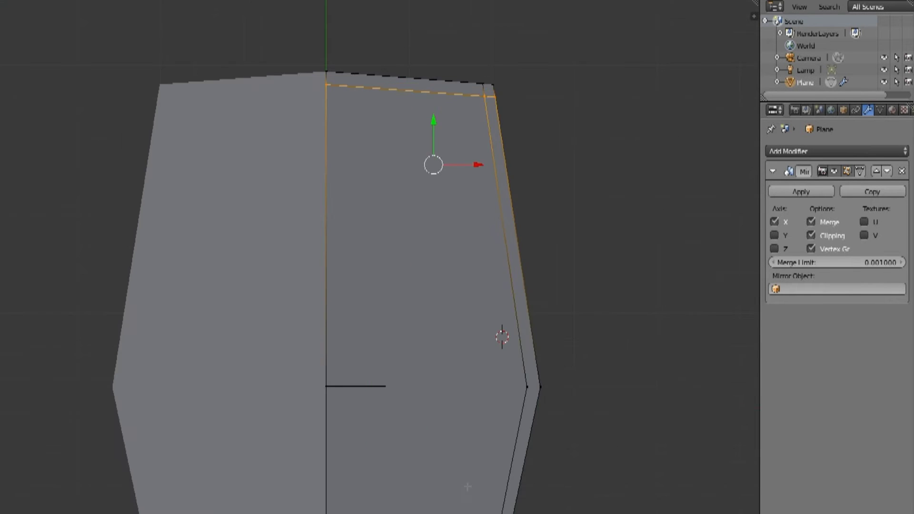
scroll(467, 487, down, 3)
mouse_move(408, 408)
middle_down()
mouse_move(445, 368)
mouse_move(434, 405)
mouse_move(469, 331)
mouse_move(457, 257)
mouse_move(504, 290)
mouse_move(507, 256)
mouse_move(526, 288)
mouse_move(504, 291)
mouse_move(520, 270)
mouse_move(465, 214)
mouse_move(535, 269)
mouse_move(373, 258)
mouse_move(316, 241)
mouse_move(377, 265)
middle_up()
key(KP_7)
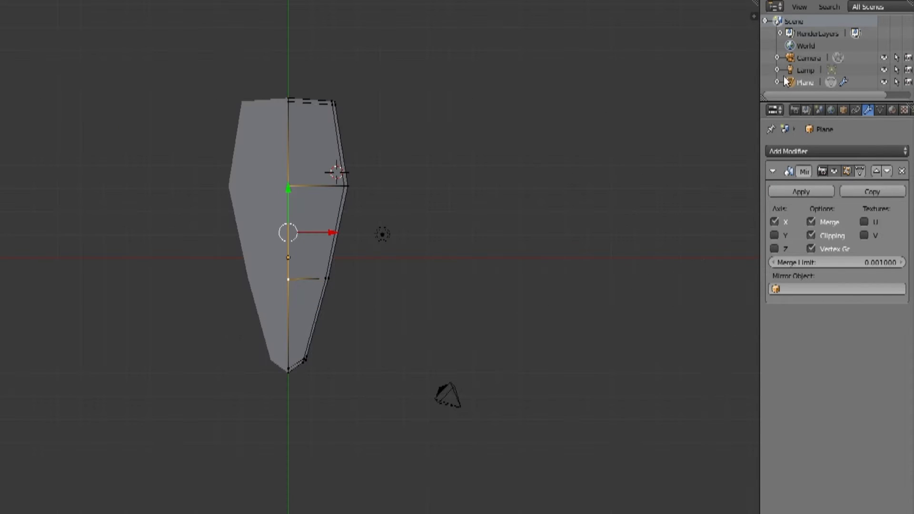
Crease the hull's top rim edges to 0.45 and add level-2 subdivision smoothing.
mouse_move(397, 313)
middle_down()
mouse_move(262, 155)
mouse_move(452, 271)
mouse_move(430, 255)
mouse_move(390, 172)
mouse_move(387, 263)
mouse_move(390, 222)
mouse_move(408, 336)
mouse_move(296, 340)
middle_up()
scroll(296, 340, down, 5)
key(a)
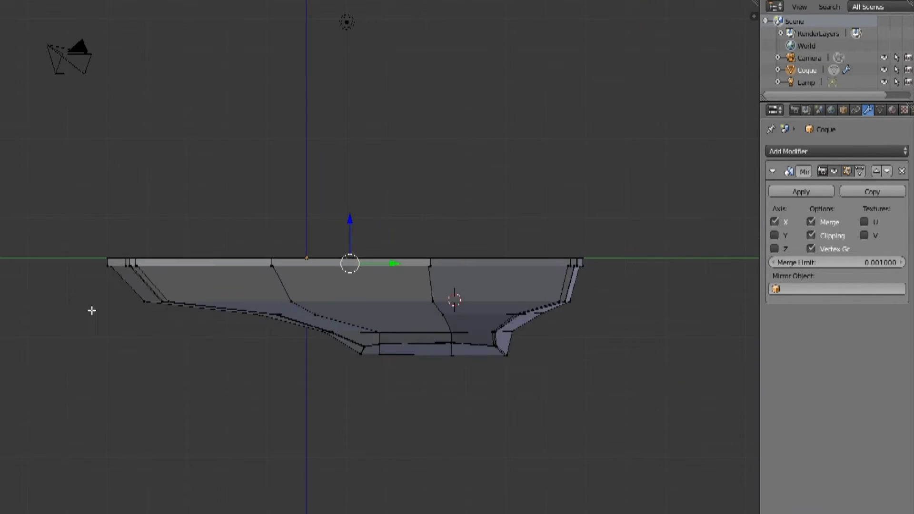
key(n)
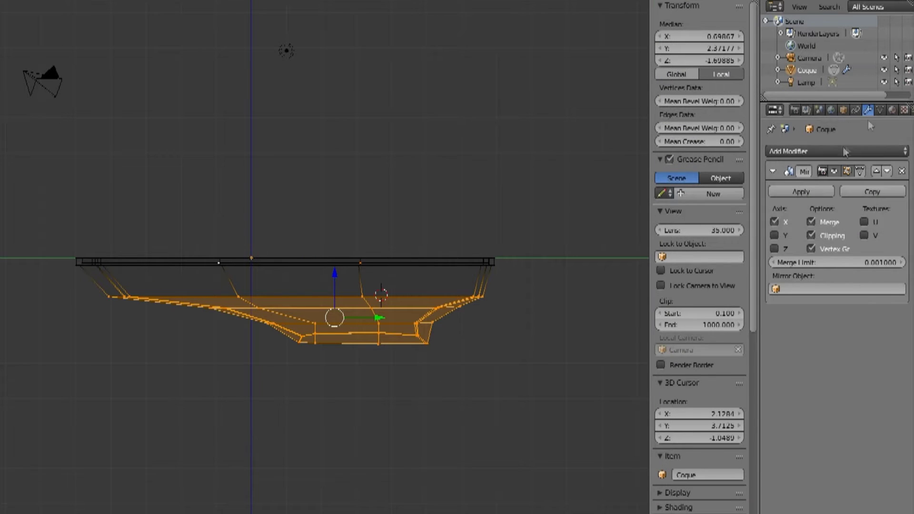
key(ctrl+z)
key(ctrl+z)
key(ctrl+z)
key(ctrl+z)
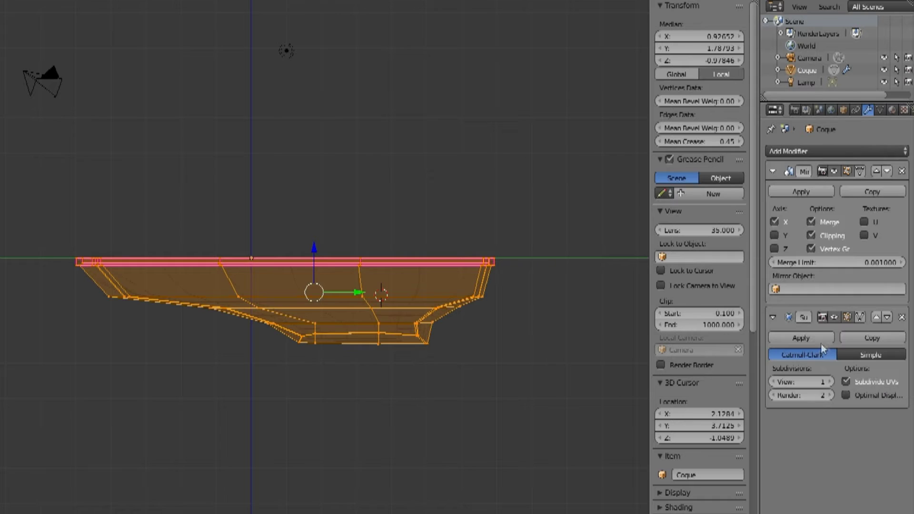
key(ctrl+2)
middle_drag(333, 190, 362, 157)
key(Tab)
Inspect the smoothed hull and raise its subdivision level to 3.
middle_drag(285, 214, 2, 261)
scroll(222, 279, up, 5)
middle_drag(223, 280, 270, 410)
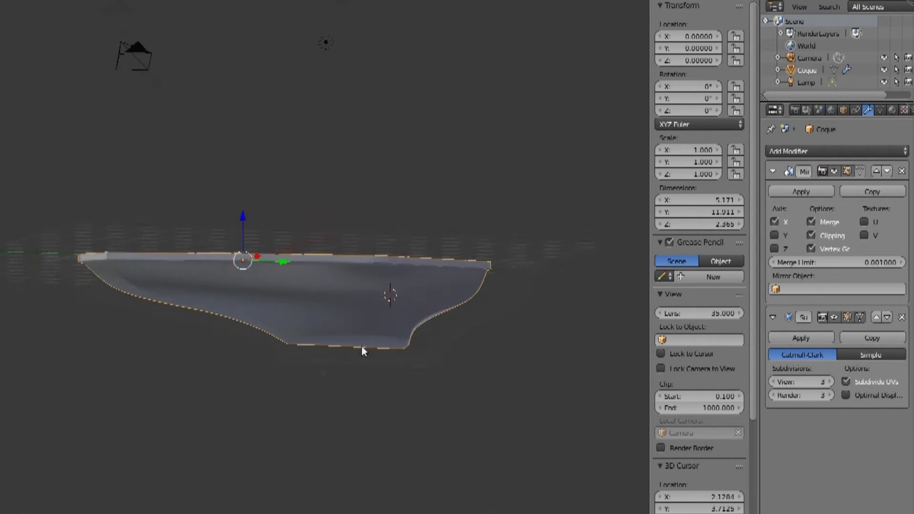
middle_drag(342, 358, 453, 336)
key(ctrl+3)
middle_drag(333, 238, 352, 277)
scroll(352, 277, down, 3)
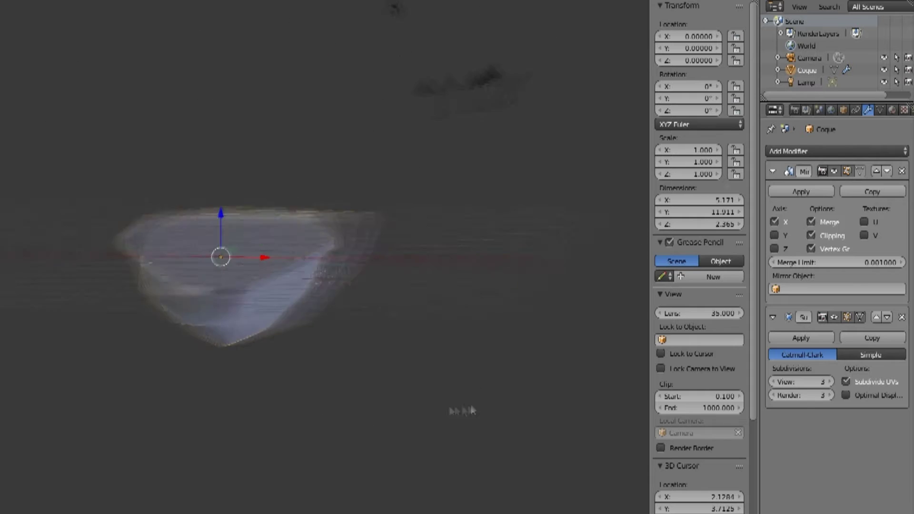
Remove the subdivision smoothing and return to editing the hull with nothing selected.
key(ctrl+z)
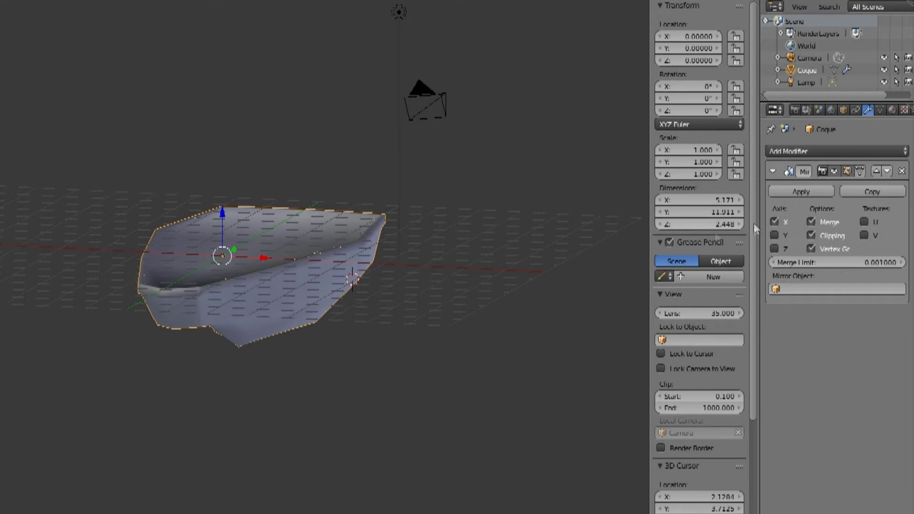
key(Tab)
mouse_move(333, 214)
middle_down()
mouse_move(310, 190)
mouse_move(328, 223)
middle_up()
key(a)
scroll(257, 231, up, 5)
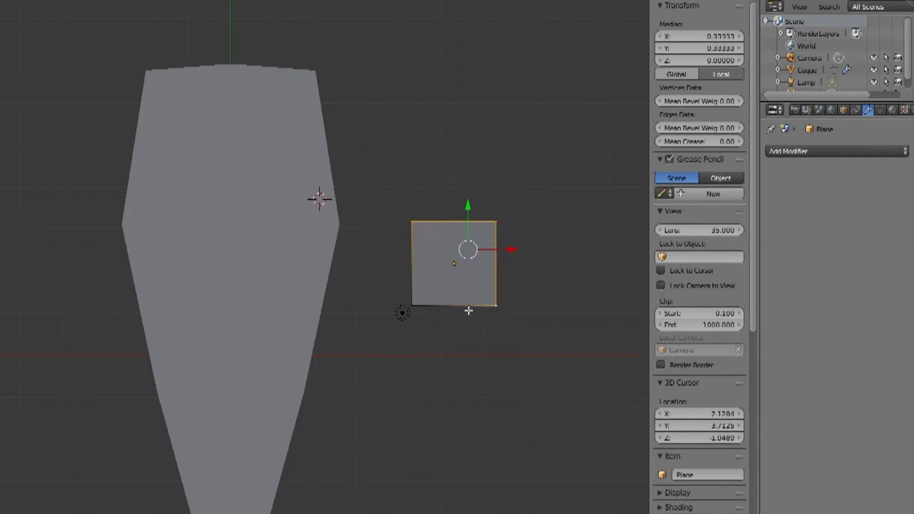
Focus the view on the new plane and select its outline in Edit Mode from the side.
right_click(461, 289)
key(KP_Decimal)
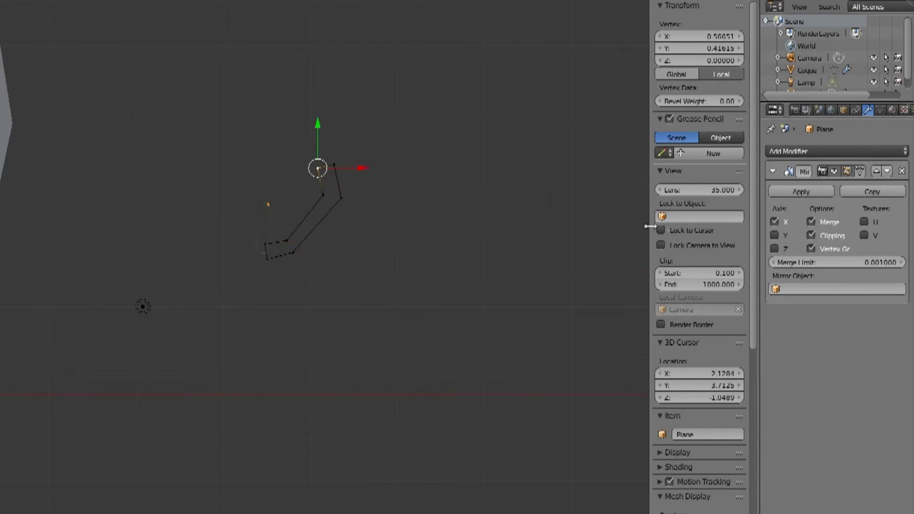
scroll(322, 241, up, 3)
key(Tab)
middle_drag(442, 246, 465, 163)
key(a)
mouse_move(414, 247)
middle_down()
mouse_move(403, 259)
mouse_move(345, 185)
middle_up()
key(KP_3)
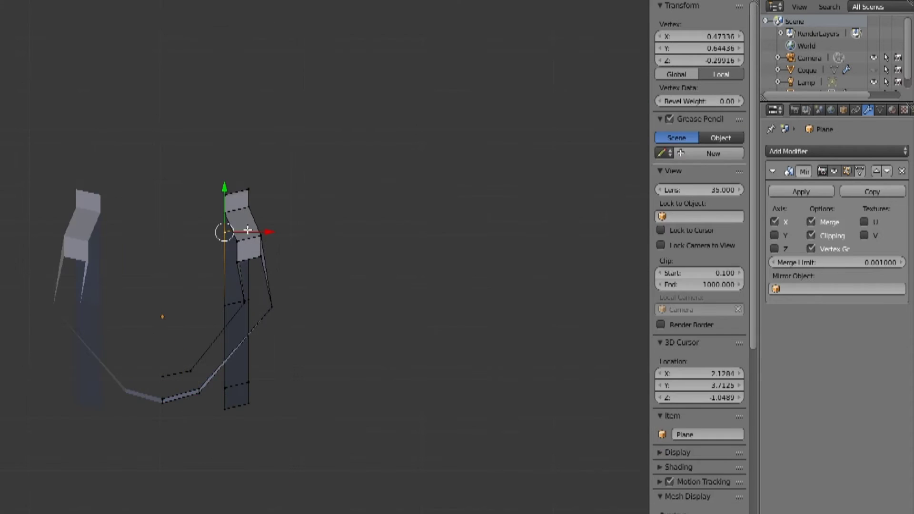
right_click(299, 305)
Shift the piece's lower edge sideways along the X axis.
right_click(202, 394)
key(g)
key(x)
mouse_move(250, 436)
middle_down()
mouse_move(250, 414)
mouse_move(280, 392)
middle_up()
click(253, 392)
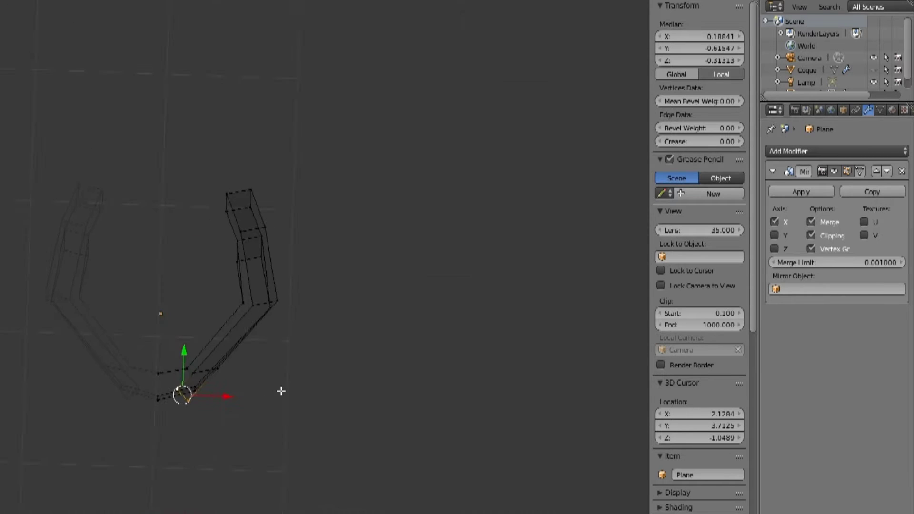
Select another edge and a vertex of the piece in see-through wireframe side view.
middle_drag(289, 432, 270, 263)
right_click(206, 267)
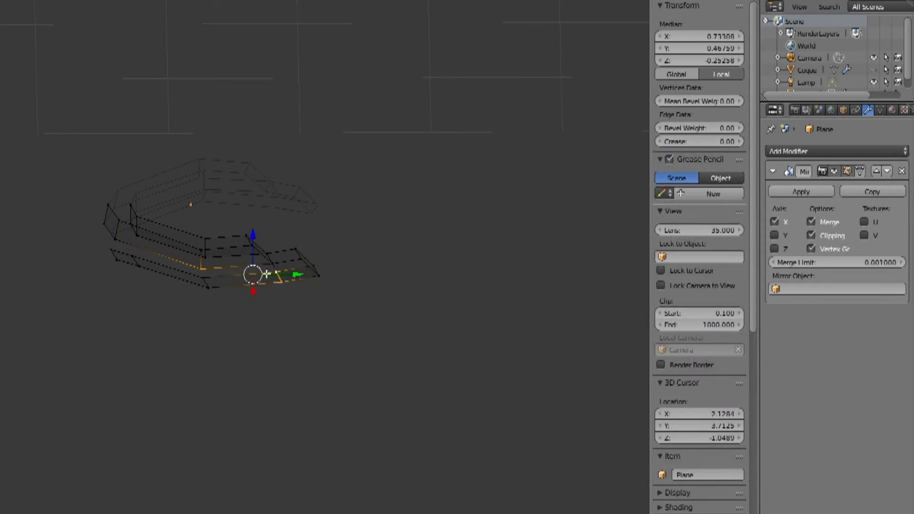
middle_drag(206, 280, 209, 329)
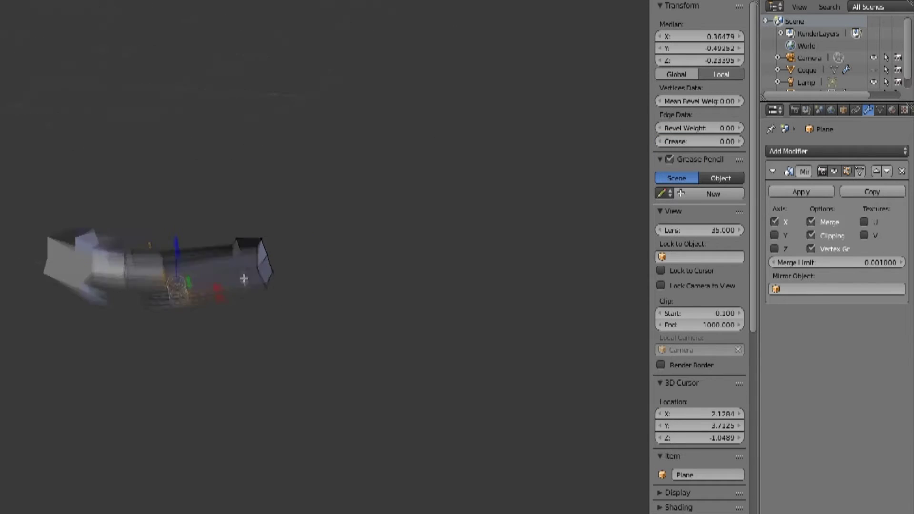
middle_drag(243, 279, 218, 398)
key(z)
right_click(171, 408)
key(KP_3)
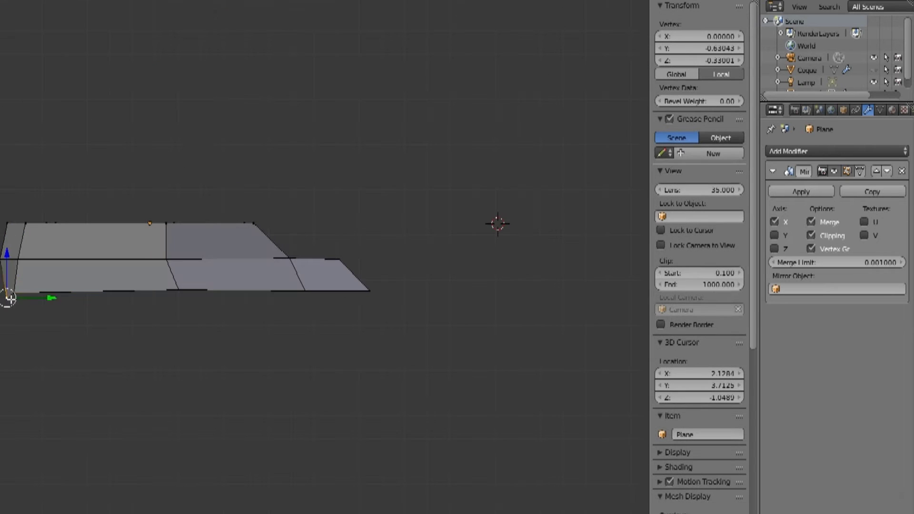
mouse_move(183, 291)
middle_down()
mouse_move(258, 249)
mouse_move(254, 259)
mouse_move(495, 220)
mouse_move(196, 299)
mouse_move(326, 280)
mouse_move(337, 327)
middle_up()
Select the wall's edge loops and the two vertices at the wall's end.
alt+right_click(259, 249)
alt+right_click(255, 259)
alt+right_click(326, 280)
middle_drag(362, 268, 247, 178)
right_click(248, 178)
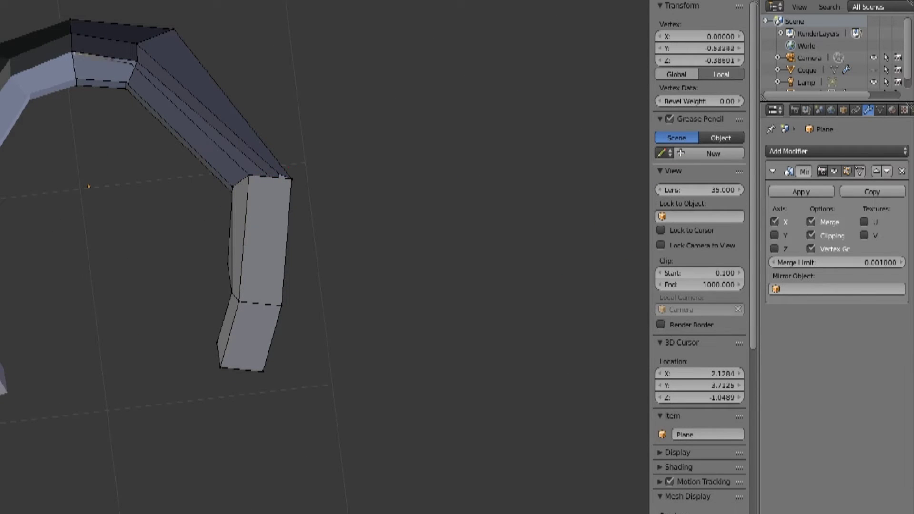
shift+right_click(143, 45)
mouse_move(143, 45)
middle_down()
mouse_move(35, 306)
mouse_move(50, 312)
middle_up()
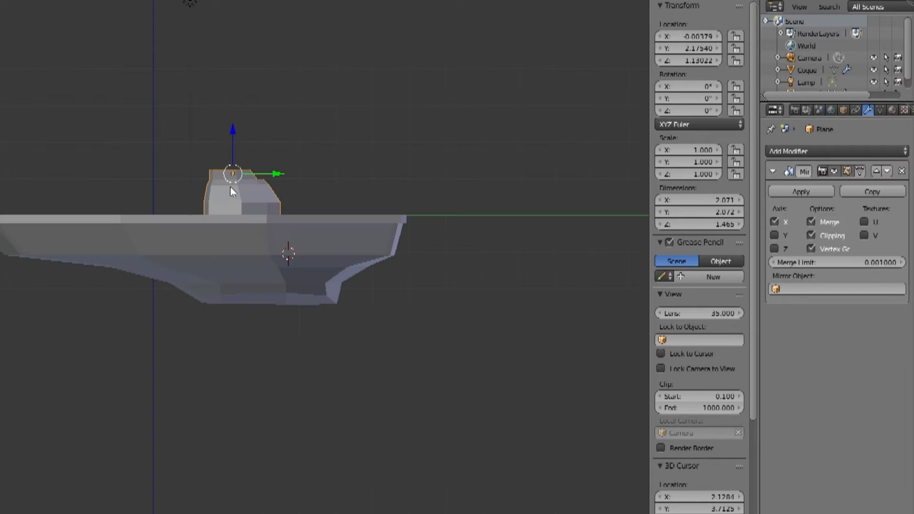
Select the cabin object in the Outliner and rename the front cannon copy canonnier front.
scroll(811, 58, down, 2)
click(811, 72)
text(canonier fr)
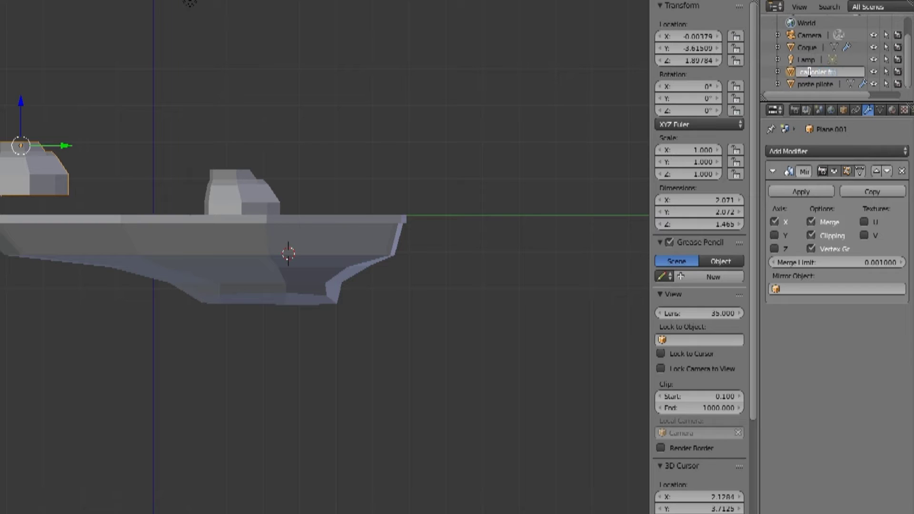
key(Return)
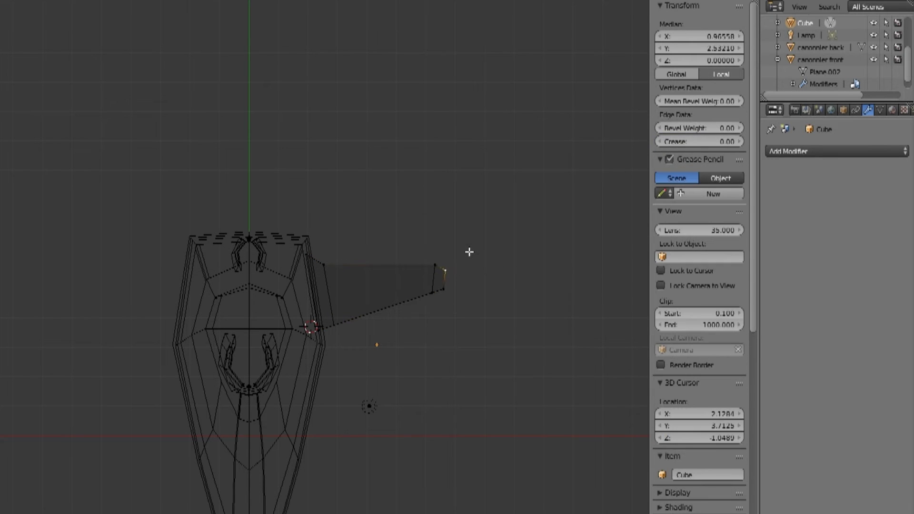
Return to Object Mode and review the mirrored Ailes wings, ending in top view.
key(Tab)
key(Tab)
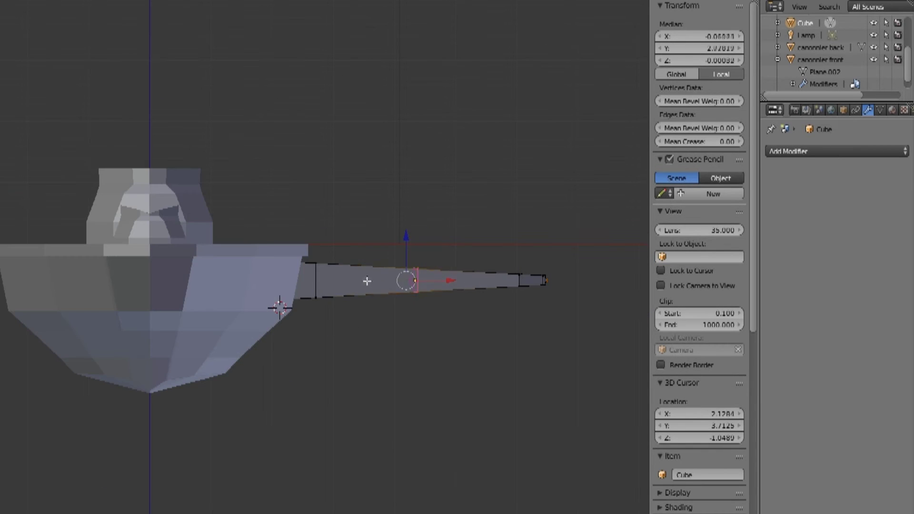
middle_drag(479, 258, 455, 265)
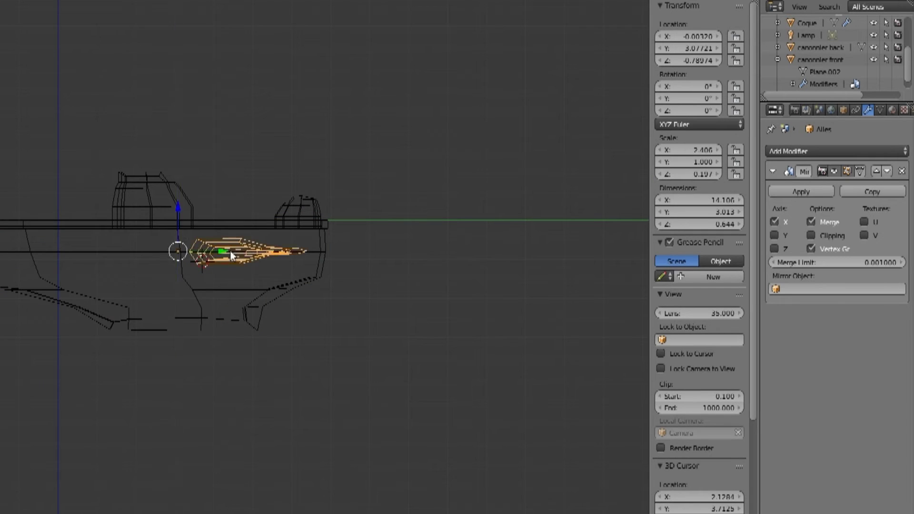
key(KP_7)
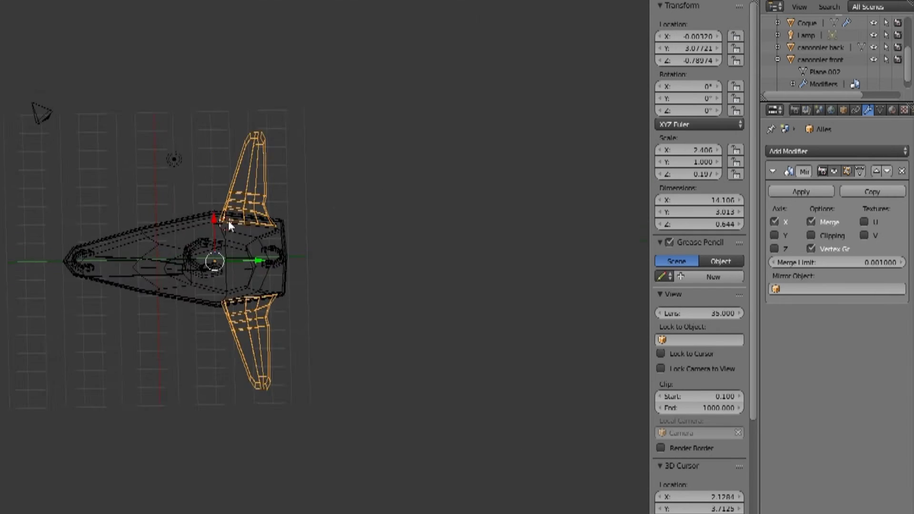
Move the cylindrical hub along Y onto the wide end of the Ailes wing.
scroll(198, 192, up, 5)
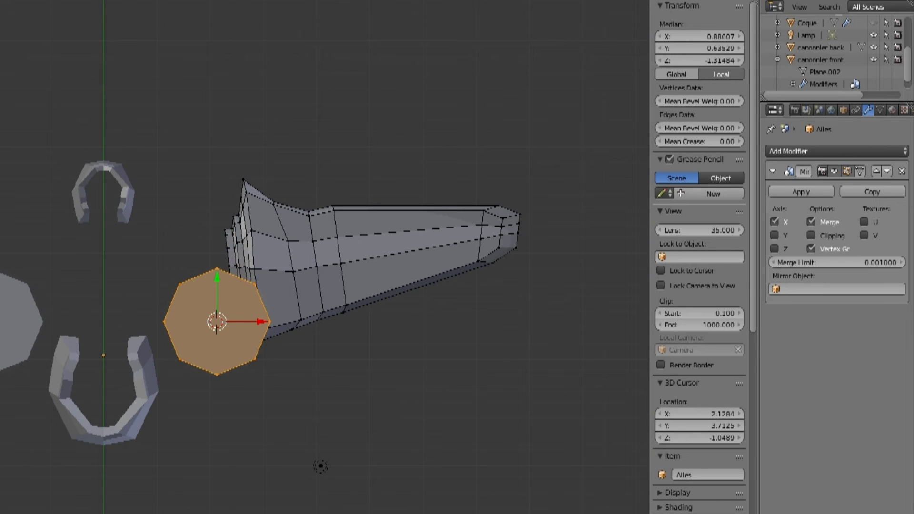
key(KP_1)
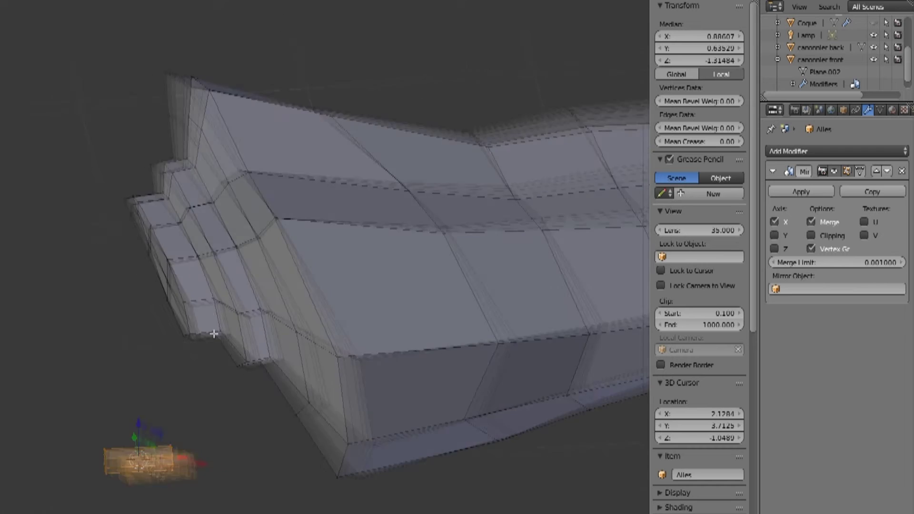
key(g)
key(y)
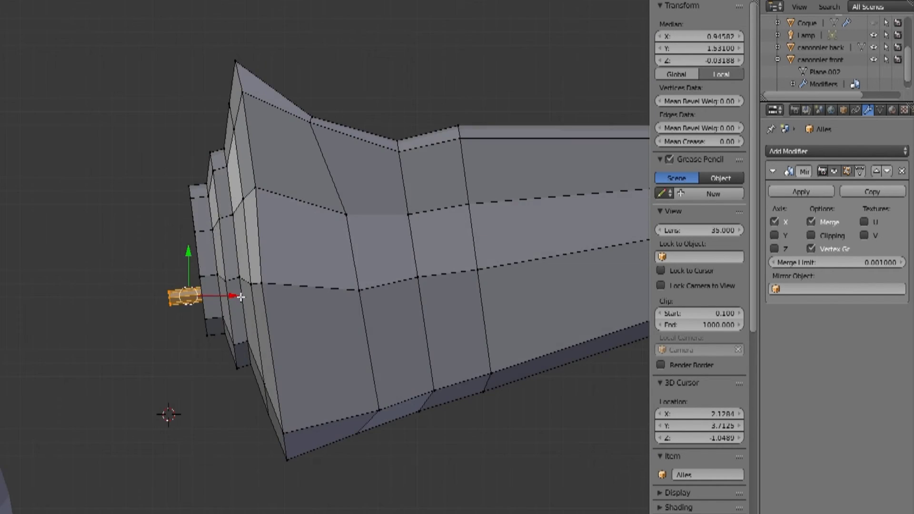
key(Tab)
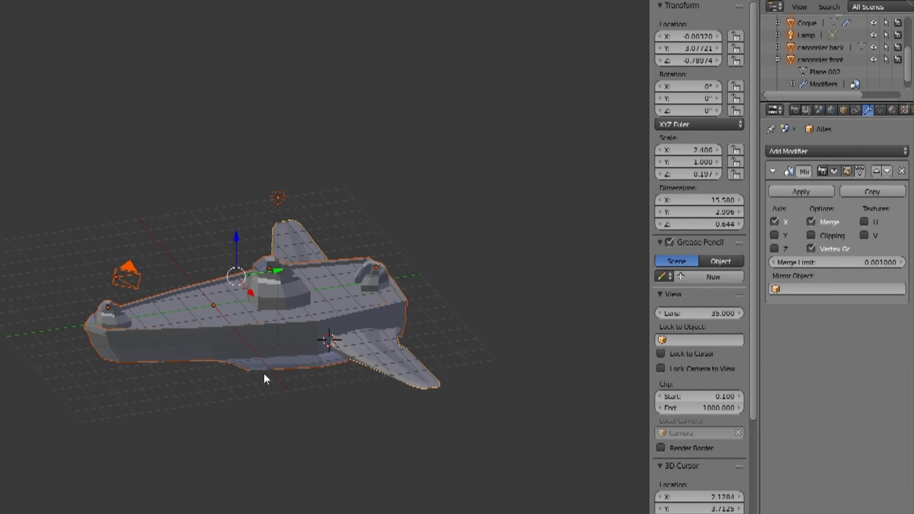
key(KP_7)
Put the copied wing, Ailes arrière.001, in Edit Mode and frame it from front, side and top.
key(KP_1)
mouse_move(217, 370)
middle_down()
mouse_move(249, 363)
mouse_move(274, 440)
middle_up()
scroll(326, 445, up, 1)
scroll(822, 66, up, 3)
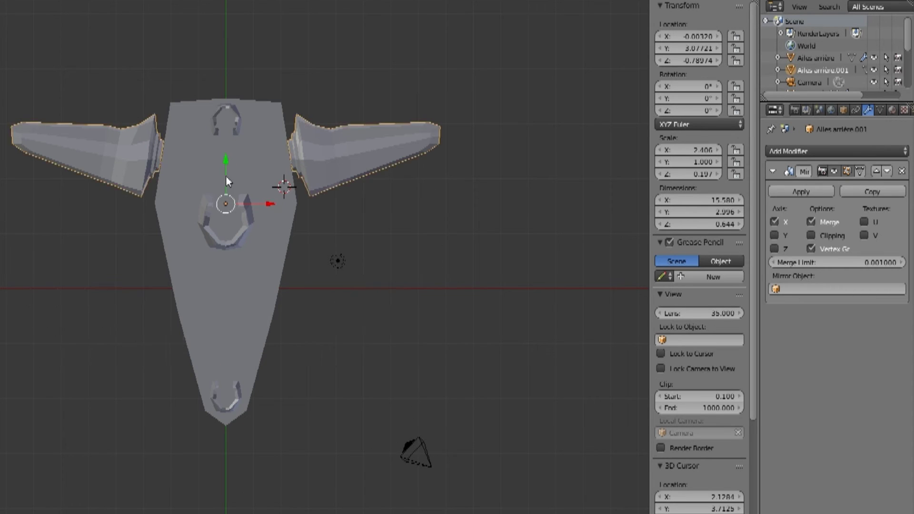
key(Tab)
key(KP_3)
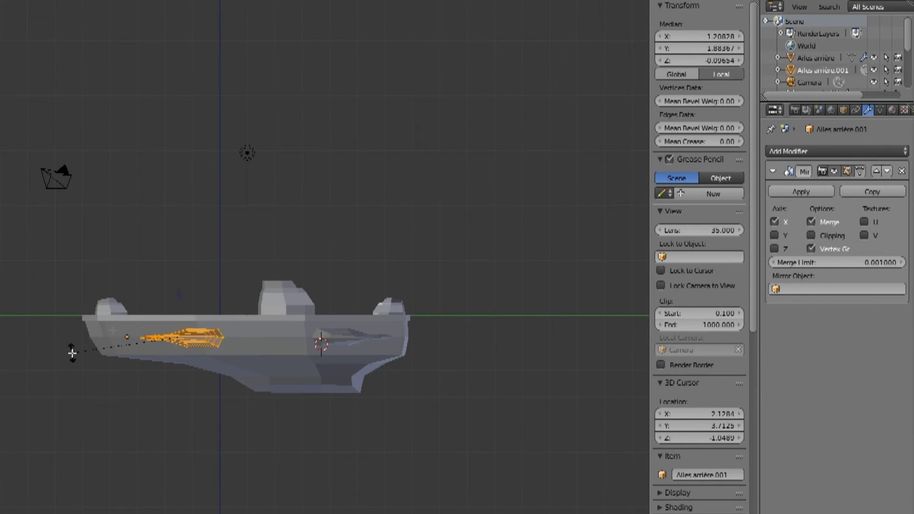
key(KP_7)
mouse_move(325, 338)
middle_down()
mouse_move(344, 315)
mouse_move(415, 308)
mouse_move(309, 286)
mouse_move(333, 304)
middle_up()
mouse_move(272, 331)
middle_down()
mouse_move(337, 251)
mouse_move(368, 333)
mouse_move(360, 433)
mouse_move(312, 188)
middle_up()
scroll(380, 113, up, 5)
Box-select the wing-end vertices of Ailes arrière.001 through the mesh in wireframe.
key(Tab)
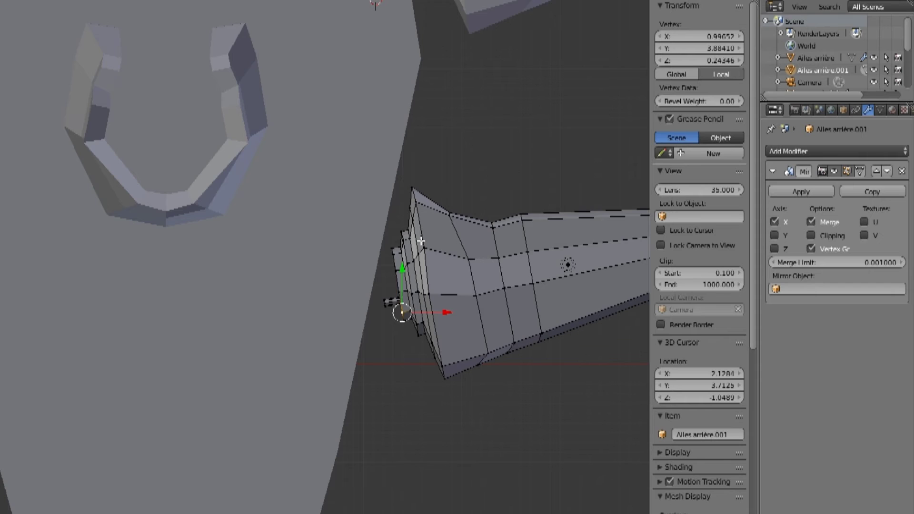
key(z)
key(b)
drag(371, 172, 456, 394)
scroll(436, 288, down, 4)
key(z)
mouse_move(407, 310)
middle_down()
mouse_move(414, 363)
mouse_move(351, 286)
middle_up()
key(a)
Check the smaller wing copy's placement against the hull's side from right-side views.
key(KP_3)
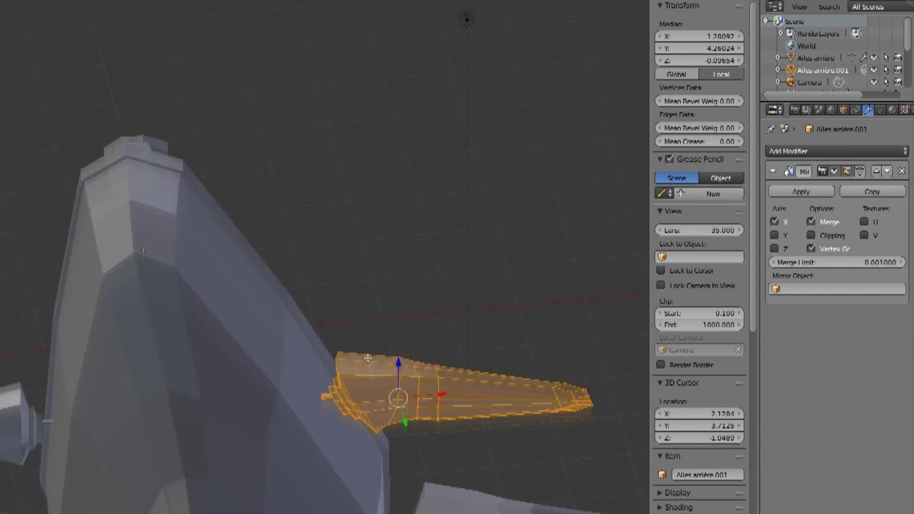
key(KP_Decimal)
mouse_move(119, 373)
middle_down()
mouse_move(360, 476)
mouse_move(501, 236)
mouse_move(343, 267)
mouse_move(247, 37)
mouse_move(440, 459)
mouse_move(167, 406)
mouse_move(282, 340)
middle_up()
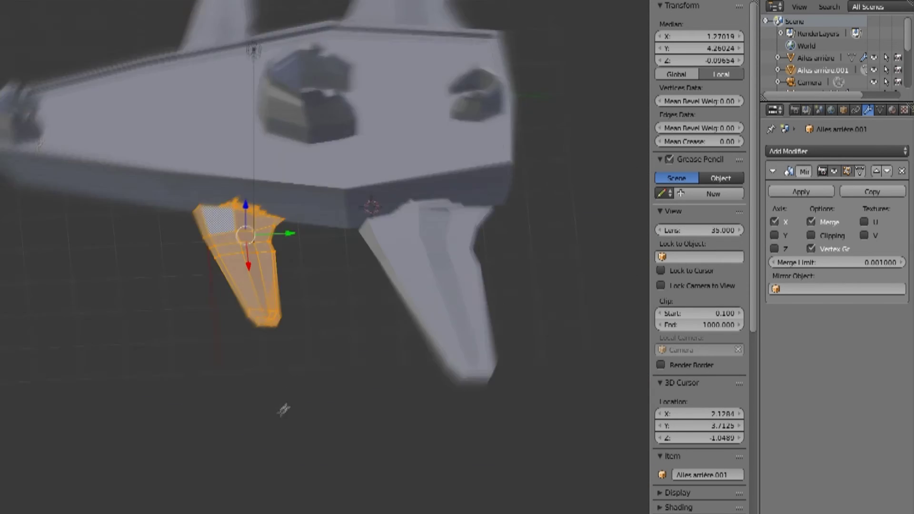
key(KP_3)
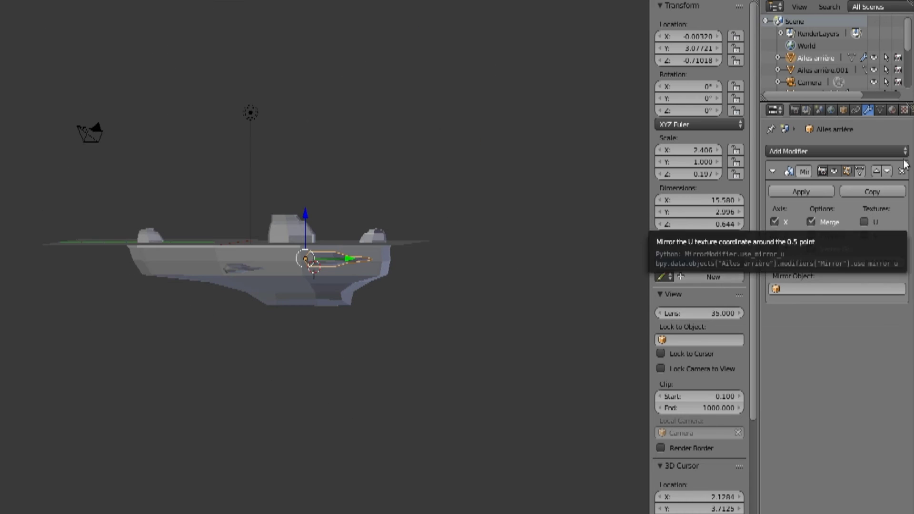
scroll(655, 362, down, 5)
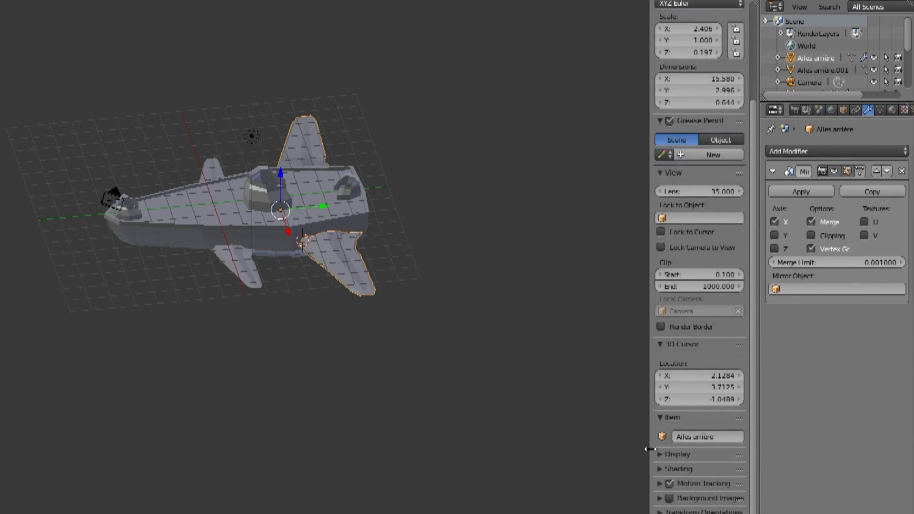
Extrude the circle's edge loop twice into a tapered, pointed hub and check it in wireframe.
scroll(691, 395, down, 6)
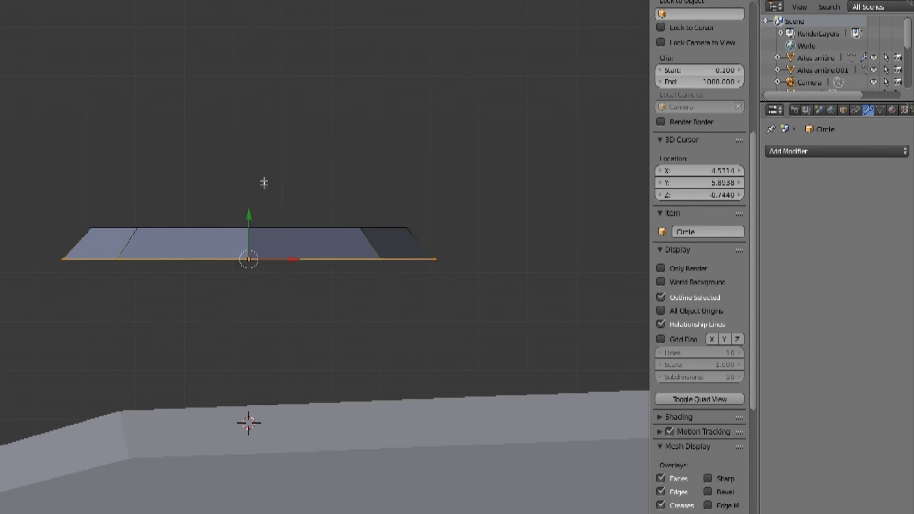
key(e)
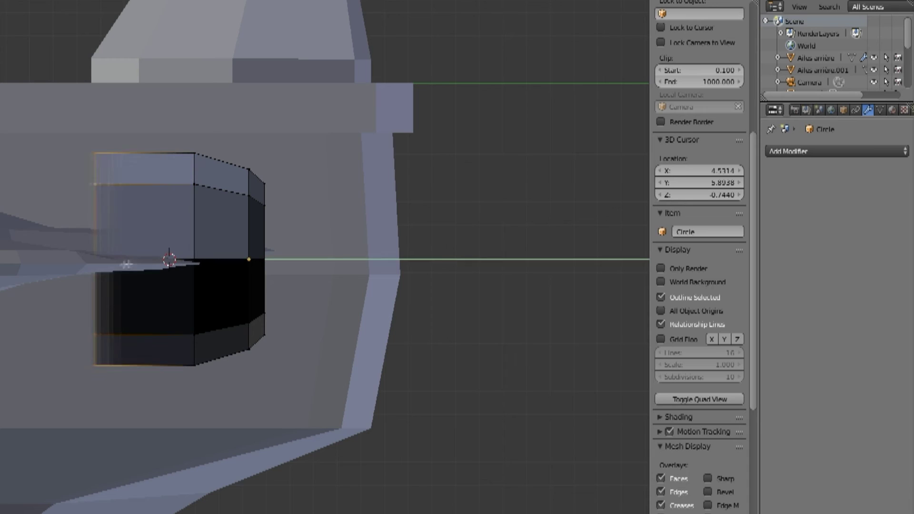
key(e)
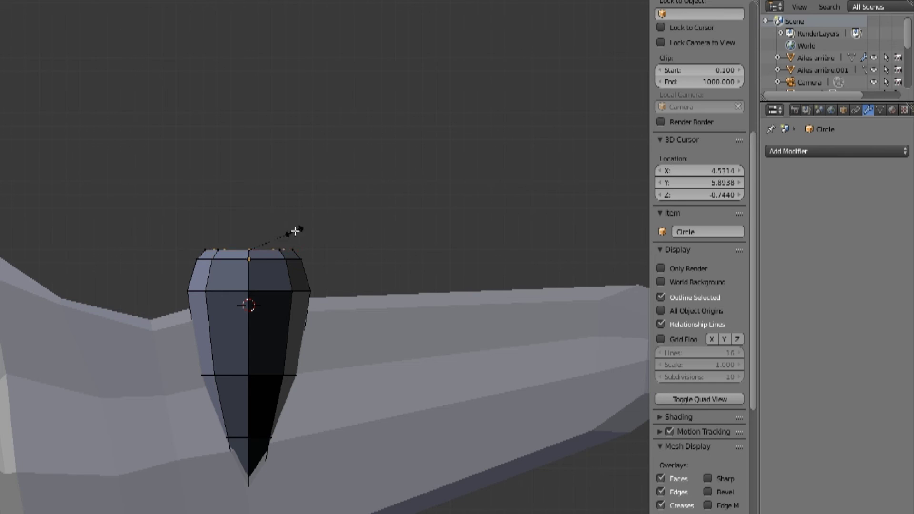
click(292, 229)
key(z)
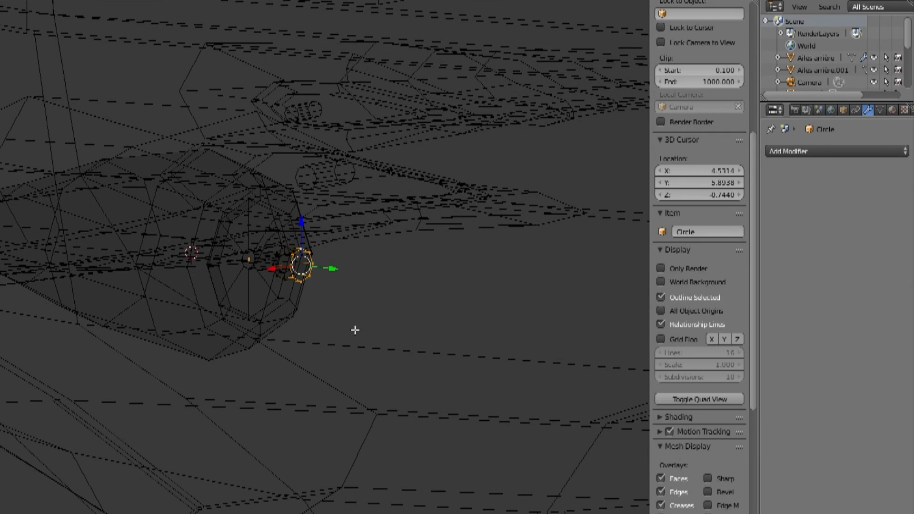
scroll(355, 330, up, 4)
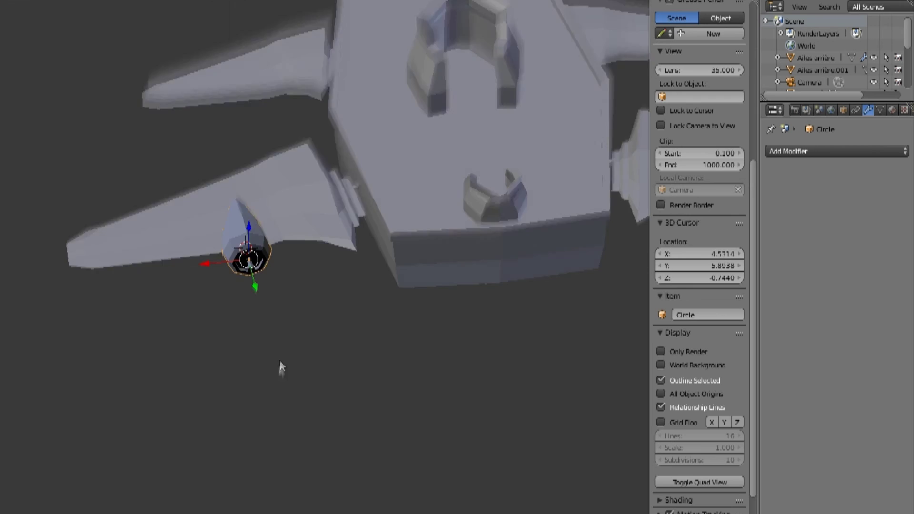
key(KP_7)
Duplicate the propeller hub onto the lower wing and check it from side and top views.
key(shift+d)
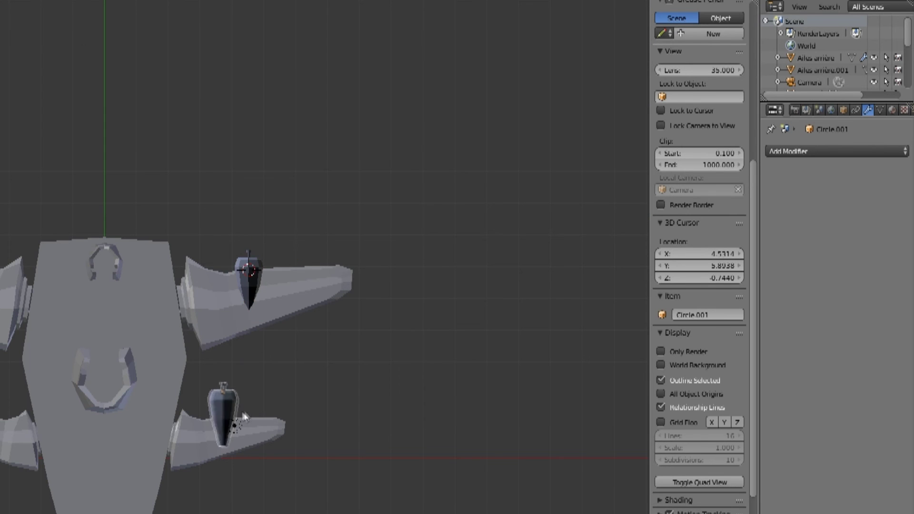
click(224, 366)
key(KP_3)
key(KP_Decimal)
mouse_move(359, 335)
middle_down()
mouse_move(390, 304)
mouse_move(272, 223)
mouse_move(312, 360)
middle_up()
scroll(343, 349, down, 5)
mouse_move(443, 264)
middle_down()
mouse_move(333, 286)
mouse_move(349, 358)
middle_up()
key(KP_7)
Place another hub copy at the ship's nose.
key(shift+d)
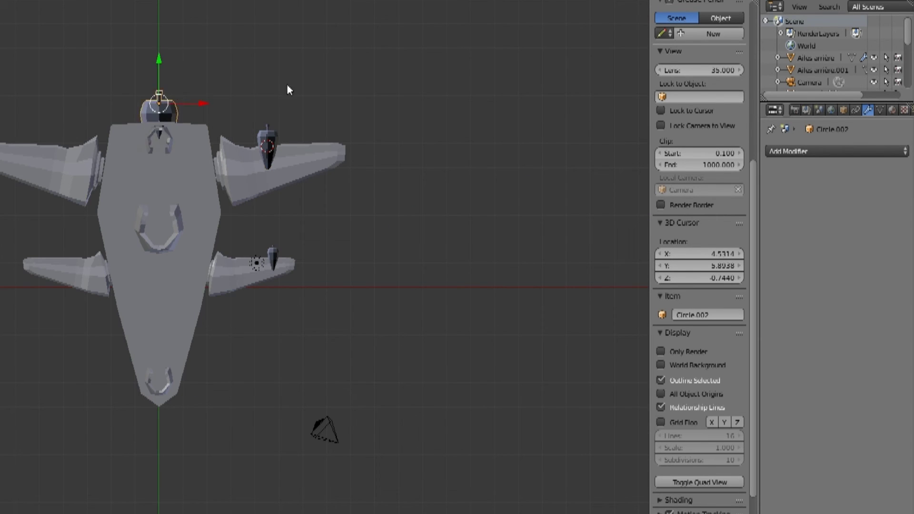
key(Escape)
key(KP_1)
scroll(481, 217, up, 4)
middle_drag(425, 251, 251, 302)
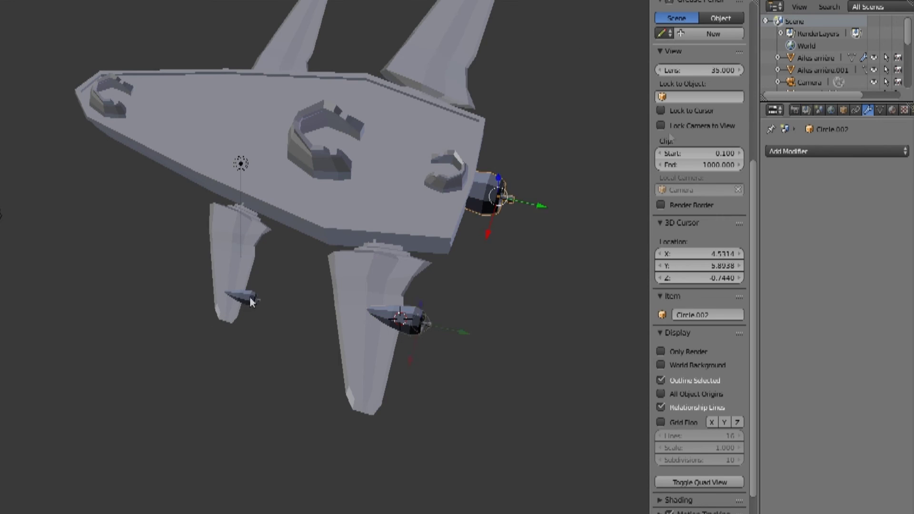
Add a Mirror modifier to the wing hub.
click(809, 151)
click(733, 238)
key(KP_7)
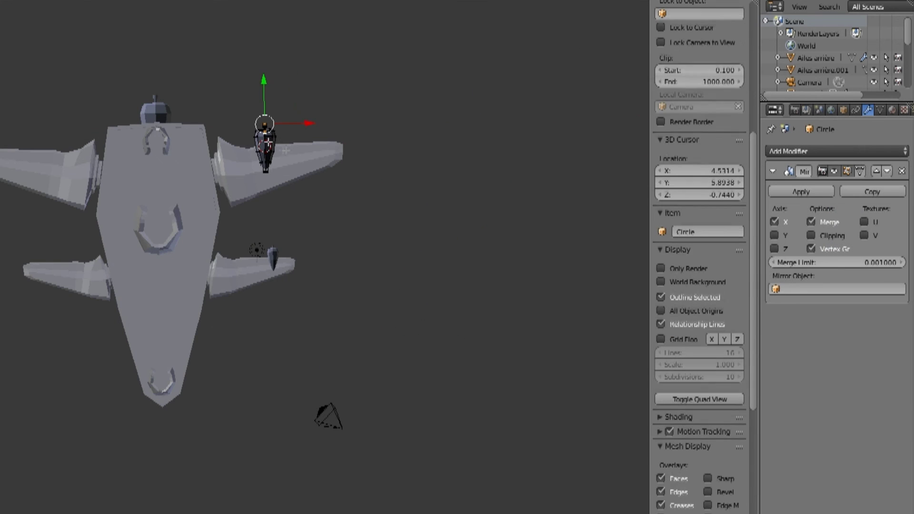
scroll(259, 157, up, 2)
Rename the nose hub copy Circle.002 to hélice centrale in the Outliner.
scroll(730, 176, up, 5)
scroll(269, 145, down, 1)
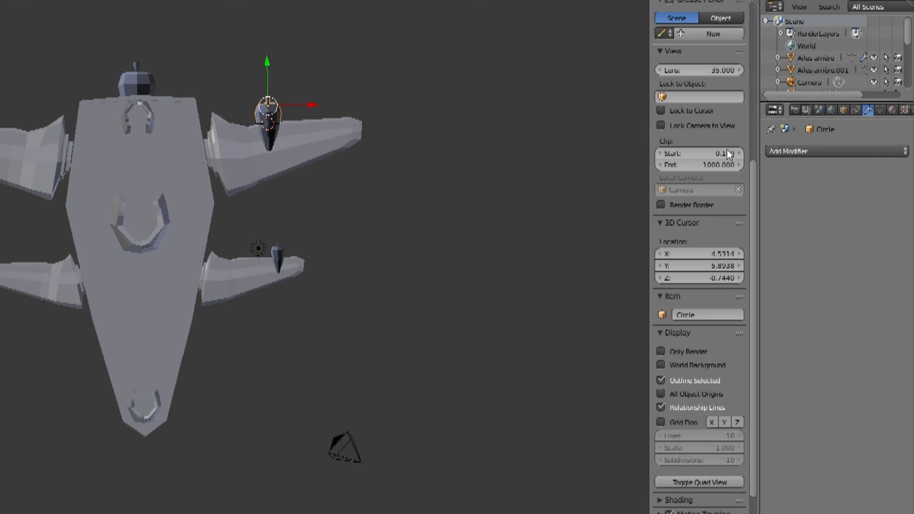
scroll(269, 145, down, 2)
shift+click(265, 251)
scroll(269, 157, up, 2)
scroll(903, 56, down, 2)
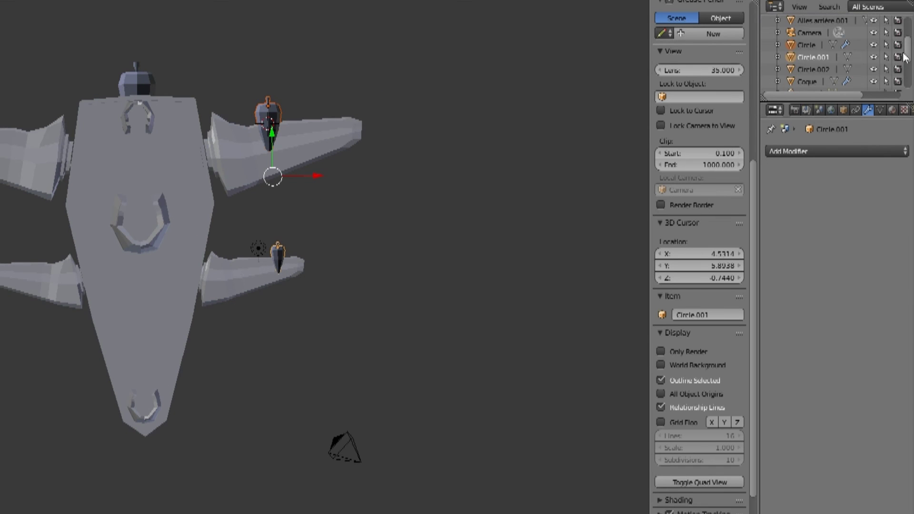
key(Return)
click(806, 45)
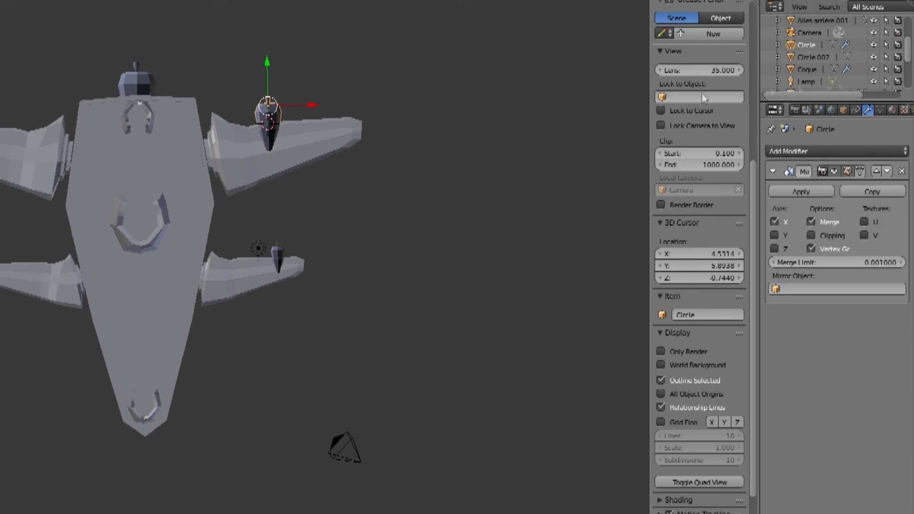
text(Hélice gauche arrièr)
double_click(811, 45)
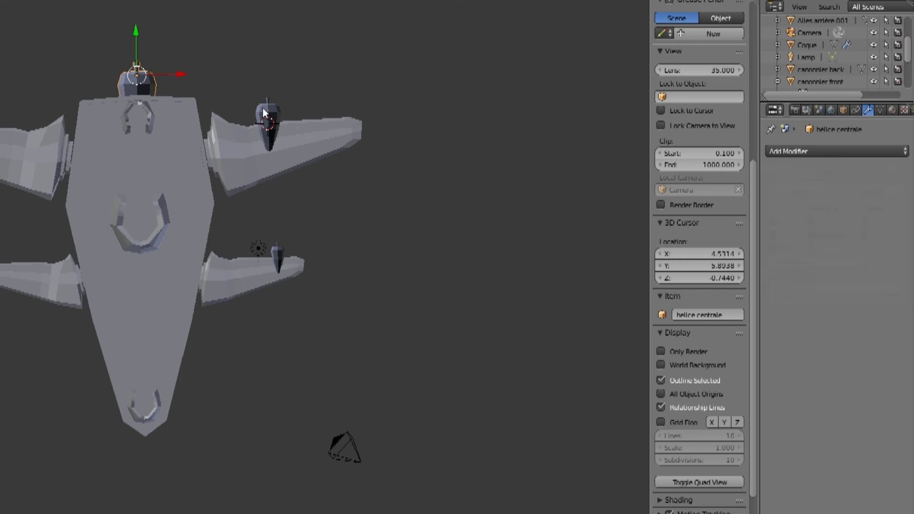
Duplicate the upper-right wing hub across the X axis onto the left wing.
right_click(263, 112)
key(shift+d)
key(x)
key(Return)
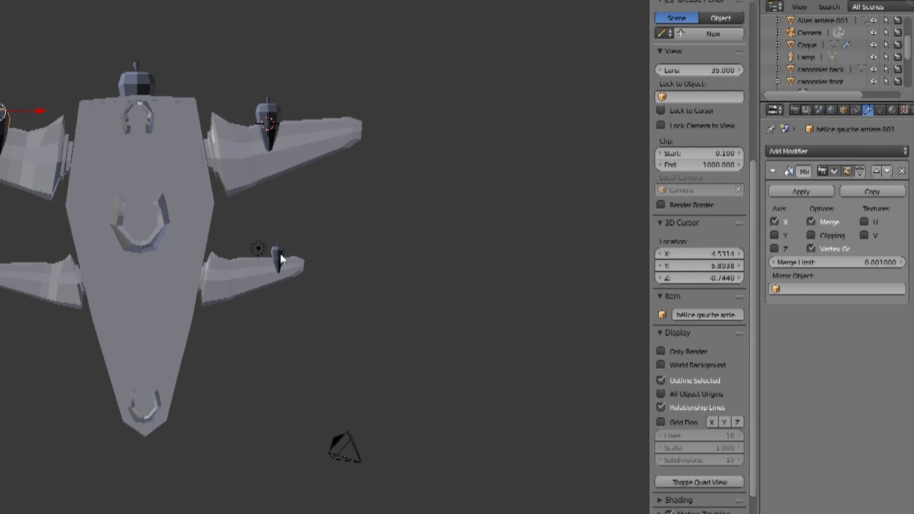
Select only the lower-right wing hub and duplicate it.
right_click(279, 257)
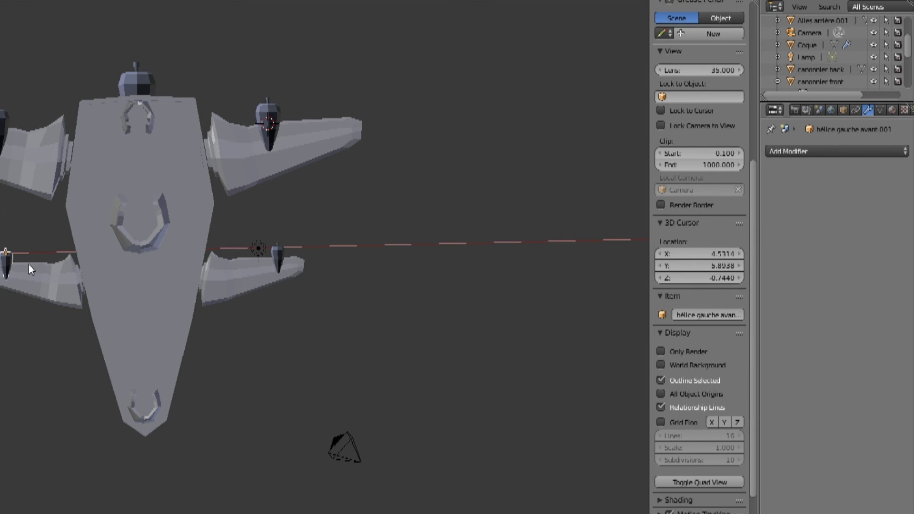
right_click(197, 210)
key(a)
key(a)
right_click(277, 261)
key(KP_Decimal)
key(shift+d)
key(KP_1)
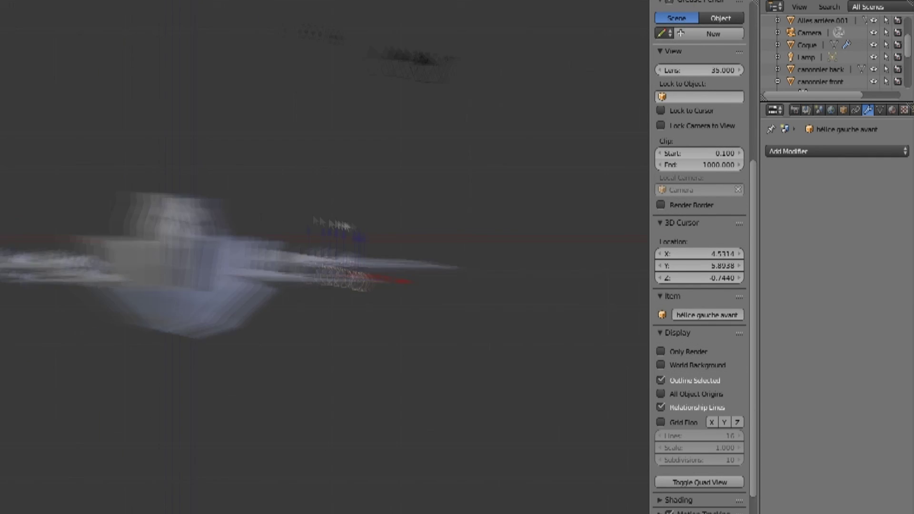
Slide the hub copy hélice gauche avant.001 left along X onto the left wing.
right_click(511, 257)
key(KP_Decimal)
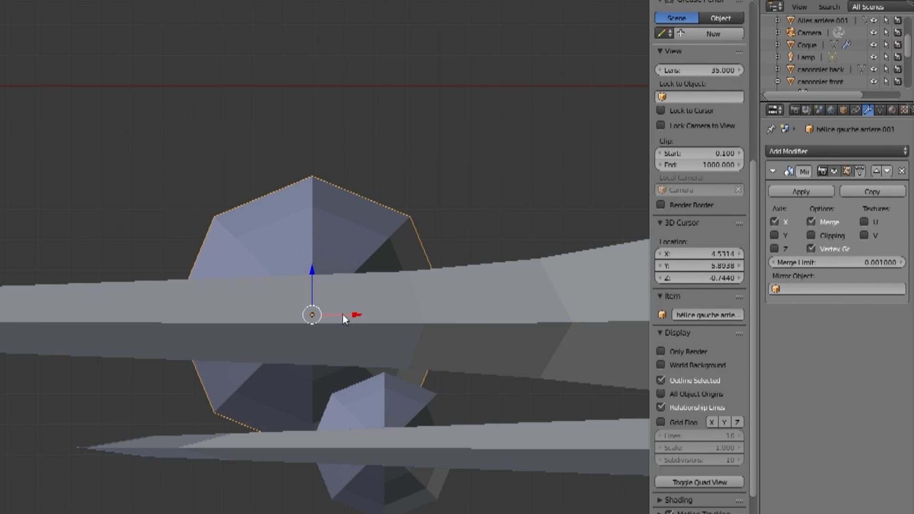
key(shift+d)
click(410, 451)
drag(410, 447, 376, 455)
click(435, 459)
Compare hélice gauche arrière with the copy hélice gauche avant.001.
right_click(331, 255)
scroll(330, 255, down, 5)
scroll(284, 261, up, 7)
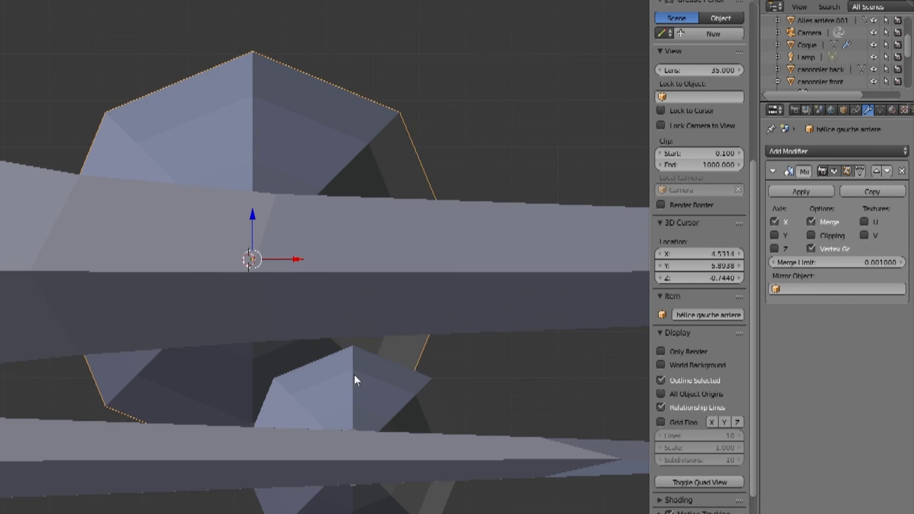
scroll(354, 375, down, 5)
scroll(358, 367, up, 5)
right_click(344, 425)
scroll(310, 333, down, 5)
scroll(283, 260, up, 5)
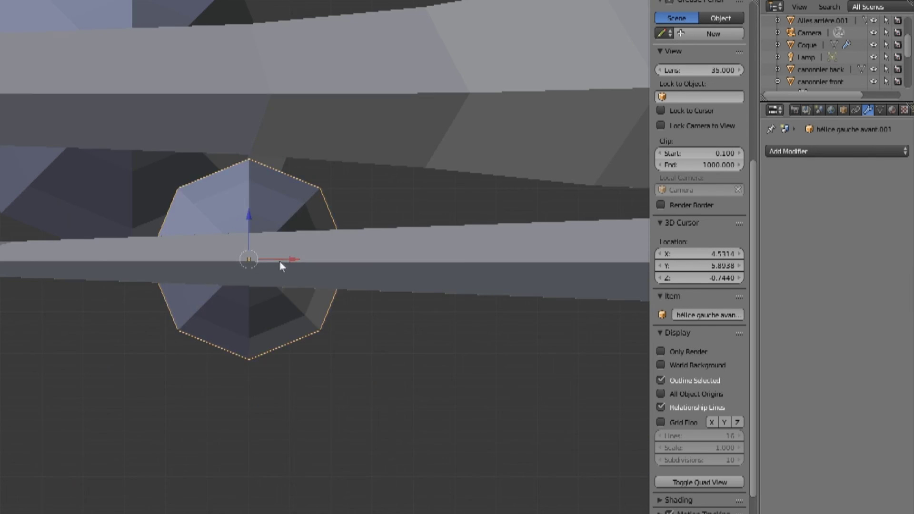
Inspect the hub copy close up, then return to the front view.
middle_drag(279, 260, 347, 288)
scroll(398, 290, down, 5)
scroll(394, 256, up, 5)
middle_drag(394, 256, 361, 294)
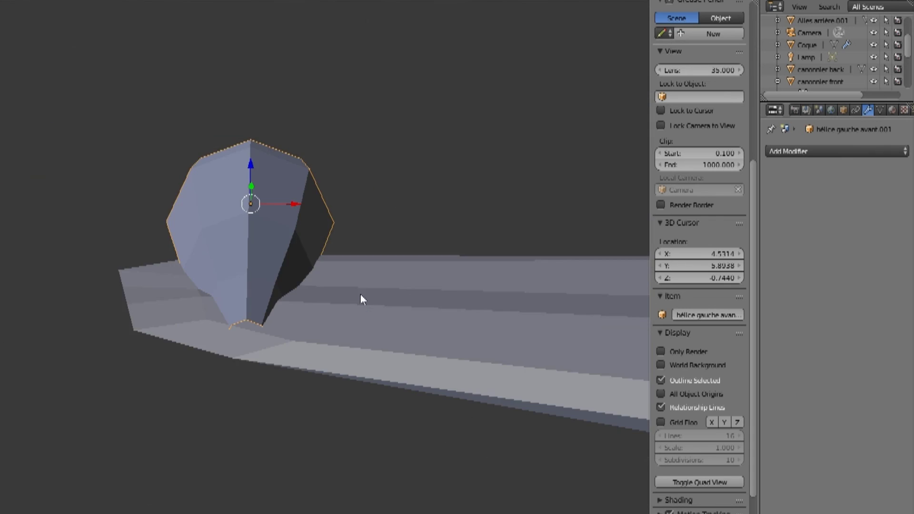
scroll(334, 281, down, 5)
key(KP_1)
scroll(276, 261, up, 5)
Select hélice gauche avant and view the plane's hubs from a three-quarter angle.
right_click(359, 266)
scroll(389, 279, down, 5)
scroll(466, 295, up, 5)
scroll(634, 257, down, 5)
scroll(283, 259, up, 5)
scroll(283, 259, down, 5)
mouse_move(126, 270)
middle_down()
mouse_move(98, 300)
mouse_move(49, 312)
mouse_move(8, 298)
mouse_move(5, 218)
mouse_move(0, 298)
mouse_move(228, 274)
middle_up()
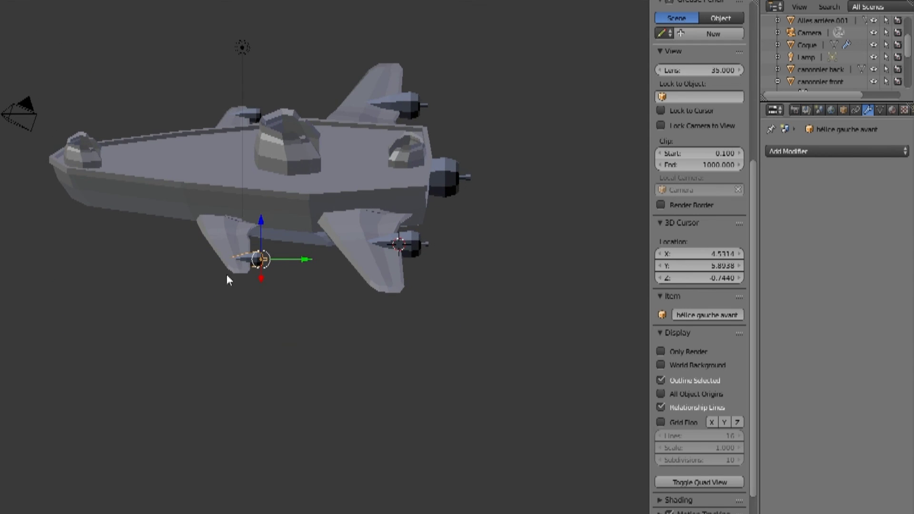
scroll(228, 274, down, 3)
scroll(243, 277, up, 2)
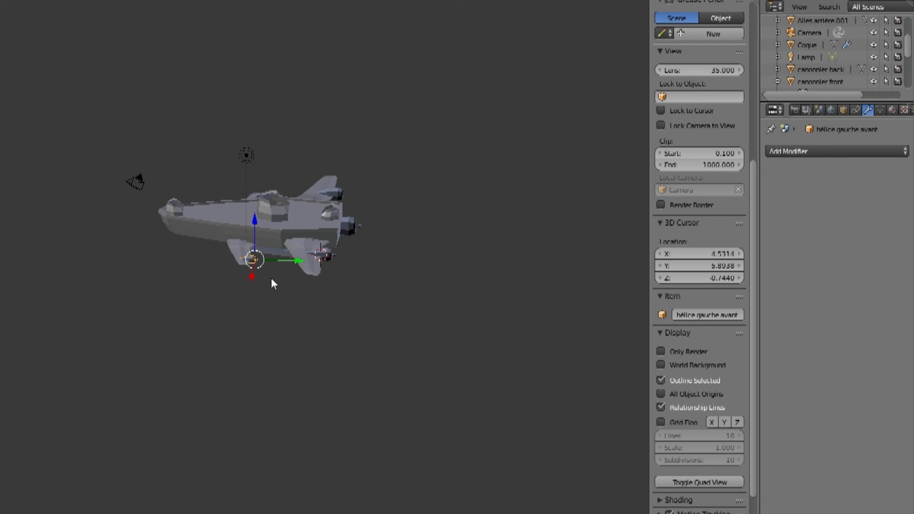
scroll(274, 281, up, 3)
key(KP_1)
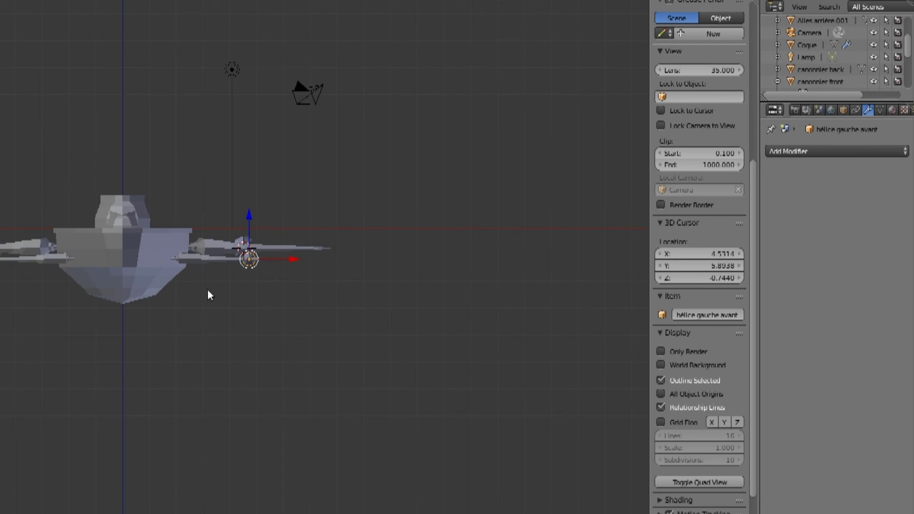
mouse_move(208, 290)
middle_down()
mouse_move(193, 340)
mouse_move(196, 331)
mouse_move(247, 338)
mouse_move(287, 355)
mouse_move(282, 320)
mouse_move(171, 347)
mouse_move(162, 326)
middle_up()
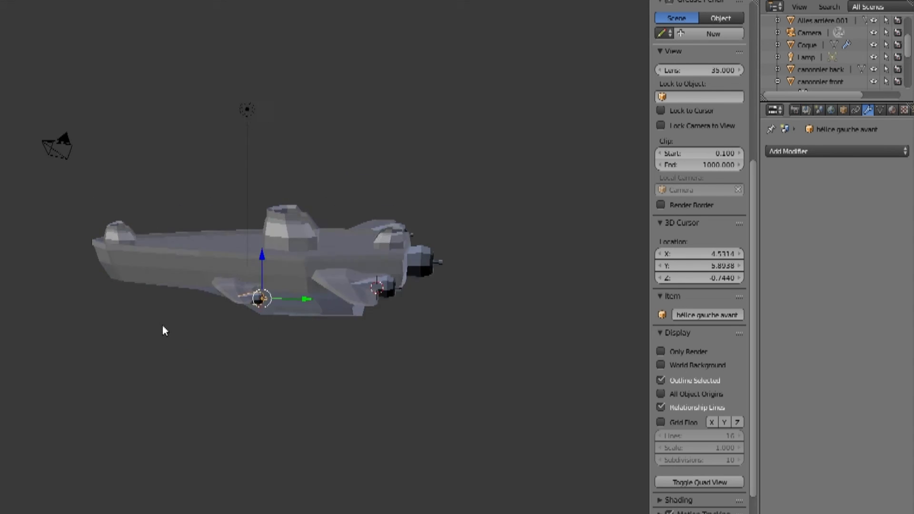